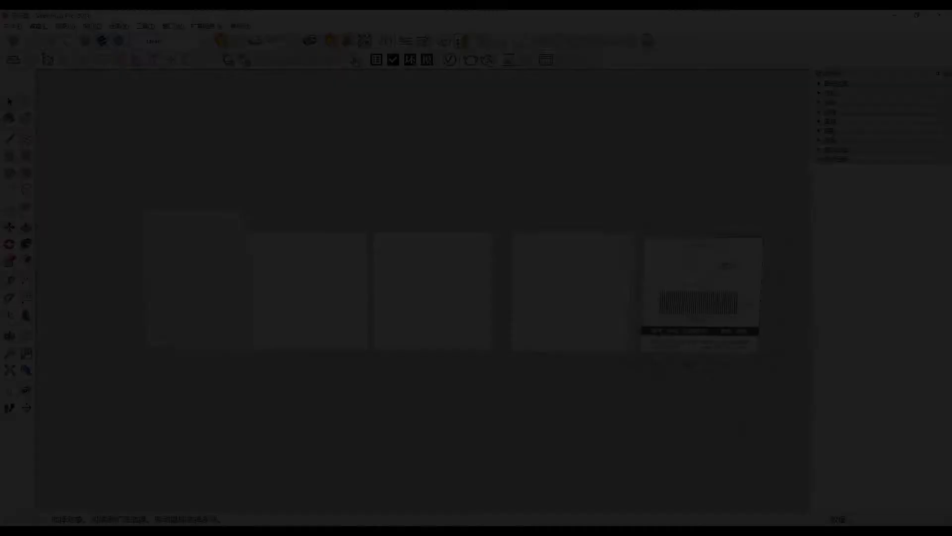
Draw a 17 × 29 mm rectangle over the lamp photo and extrude it into a box
{"action": "scroll", "coordinate": [473, 307], "scroll_direction": "up", "scroll_amount": 3}
{"action": "scroll", "coordinate": [472, 307], "scroll_direction": "up", "scroll_amount": 3}
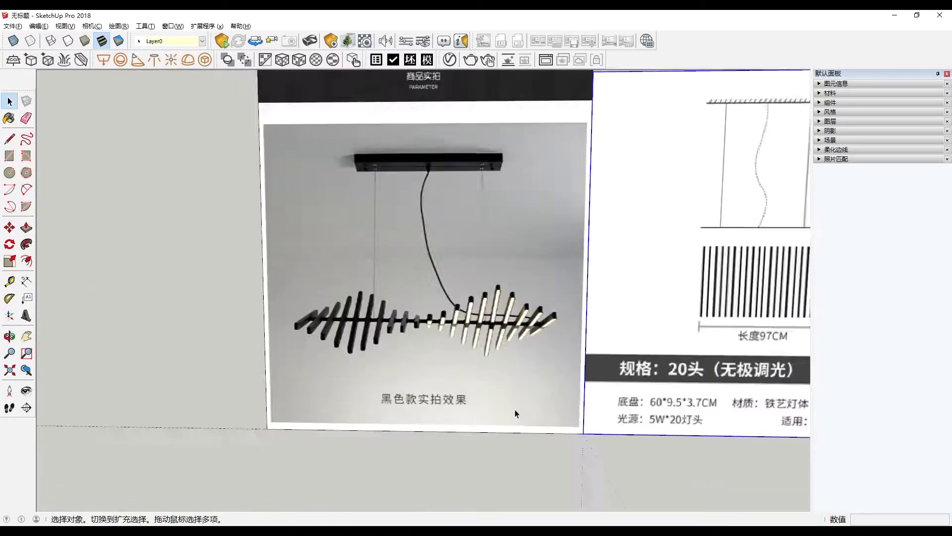
{"action": "scroll", "coordinate": [511, 264], "scroll_direction": "up", "scroll_amount": 3}
{"action": "key", "text": "r"}
{"action": "left_click", "coordinate": [292, 221]}
{"action": "left_click", "coordinate": [396, 254]}
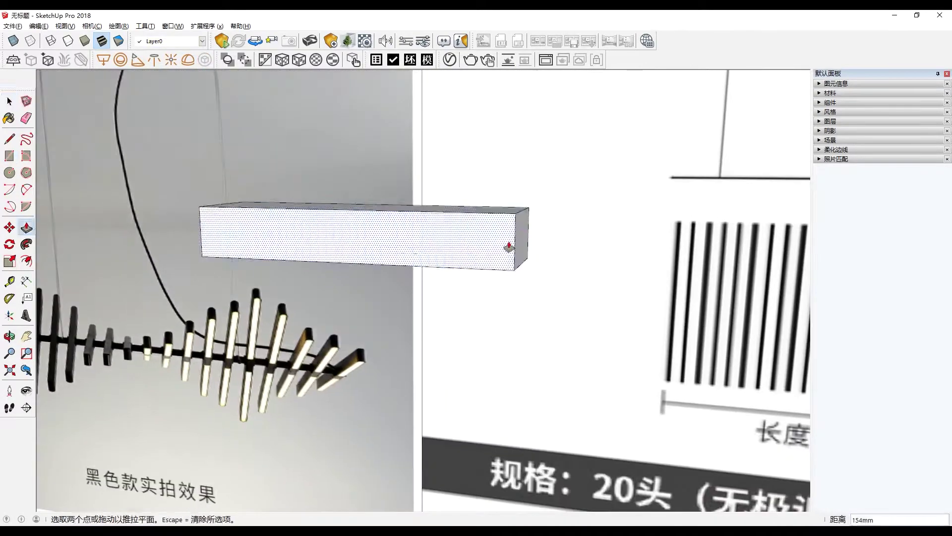
Move the box beside the lamp photo and orbit in to study the photo's bars
{"action": "middle_click_drag", "start_coordinate": [503, 251], "coordinate": [174, 286]}
{"action": "key", "text": "m"}
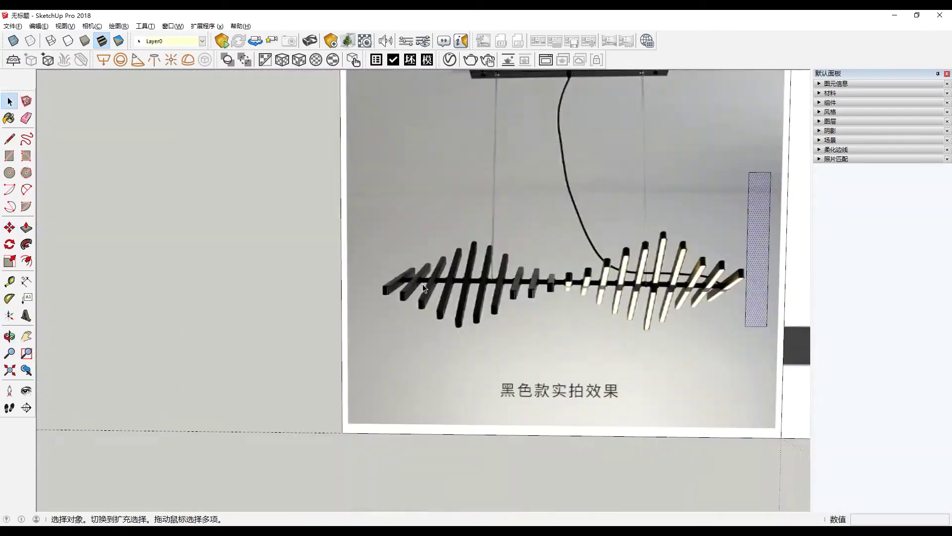
{"action": "scroll", "coordinate": [557, 289], "scroll_direction": "down", "scroll_amount": 5}
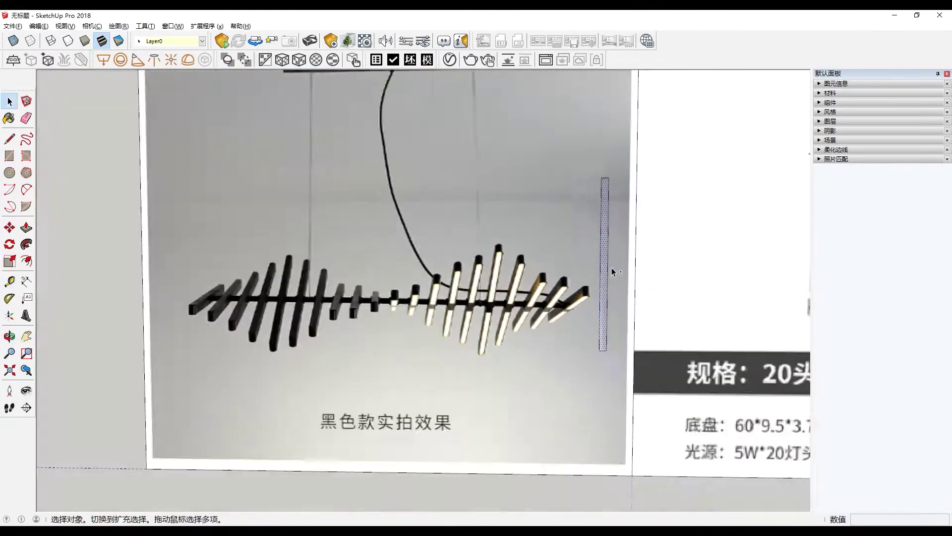
{"action": "scroll", "coordinate": [612, 267], "scroll_direction": "up", "scroll_amount": 5}
{"action": "key", "text": "t"}
{"action": "scroll", "coordinate": [184, 313], "scroll_direction": "up", "scroll_amount": 3}
{"action": "middle_click_drag", "start_coordinate": [181, 262], "coordinate": [265, 285], "text": "shift"}
Trace a 17 × 29 mm rectangle on the photo's bar end and extrude it
{"action": "scroll", "coordinate": [264, 285], "scroll_direction": "up", "scroll_amount": 1}
{"action": "key", "text": "r"}
{"action": "left_click", "coordinate": [257, 272]}
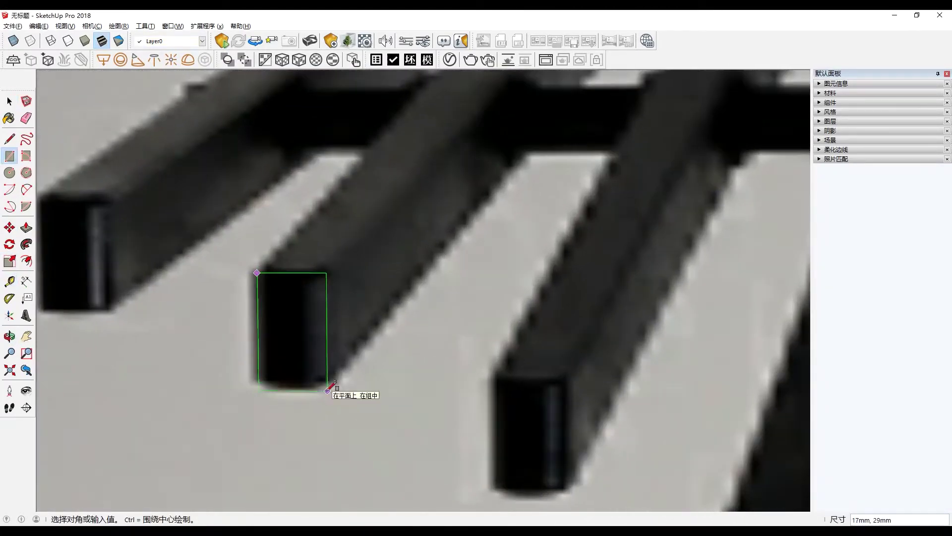
{"action": "scroll", "coordinate": [331, 386], "scroll_direction": "down", "scroll_amount": 10}
Rotate the new bar into position along the lamp's tube
{"action": "key", "text": "m"}
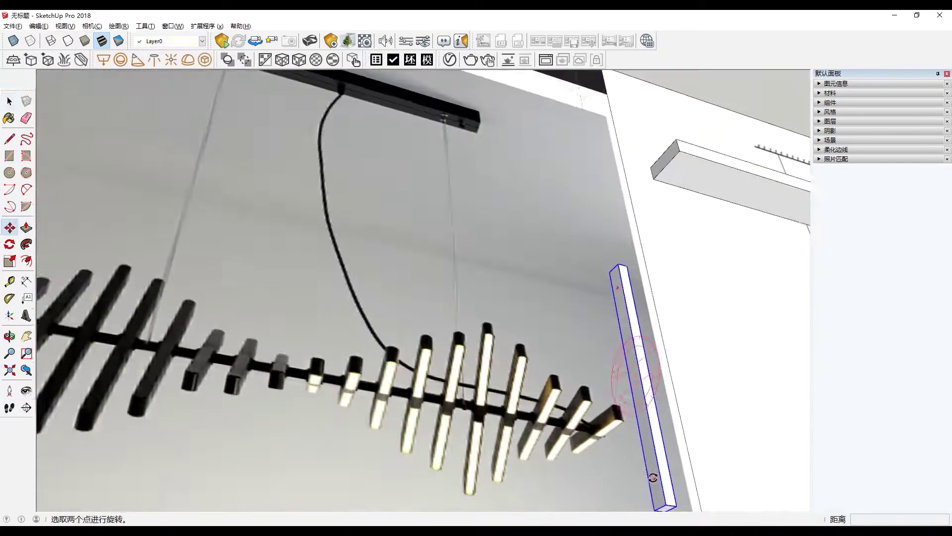
{"action": "scroll", "coordinate": [425, 304], "scroll_direction": "up", "scroll_amount": 5}
{"action": "scroll", "coordinate": [425, 304], "scroll_direction": "down", "scroll_amount": 7}
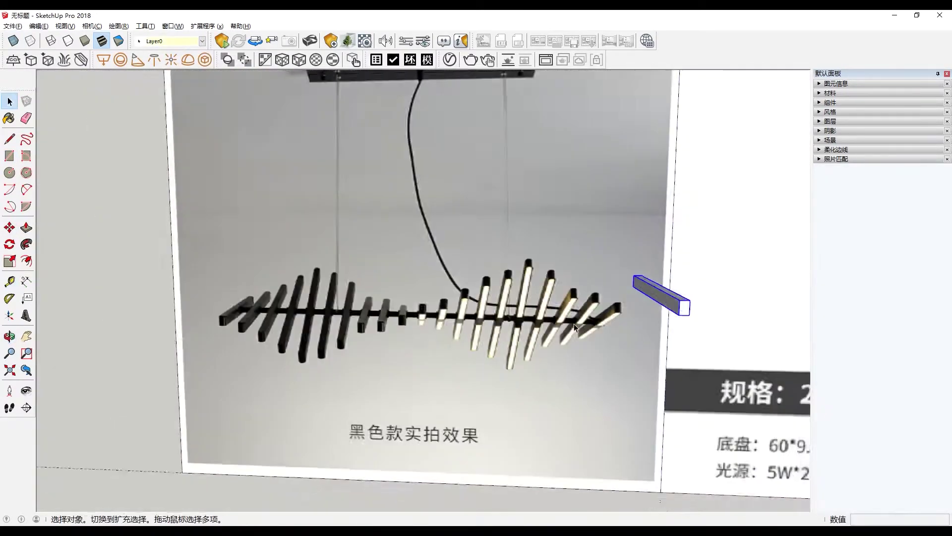
{"action": "scroll", "coordinate": [340, 340], "scroll_direction": "up", "scroll_amount": 6}
{"action": "scroll", "coordinate": [565, 205], "scroll_direction": "down", "scroll_amount": 2}
{"action": "key", "text": "q"}
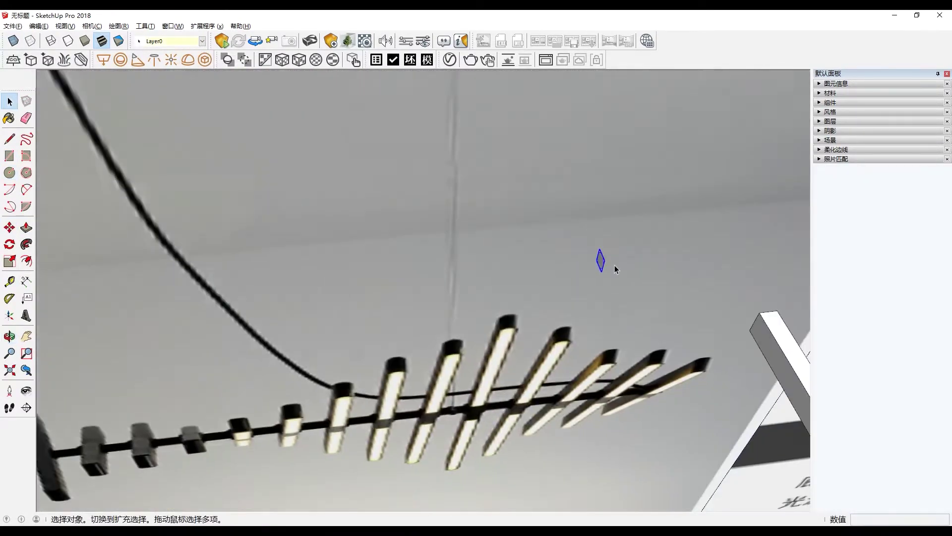
{"action": "scroll", "coordinate": [615, 269], "scroll_direction": "down", "scroll_amount": 3}
{"action": "scroll", "coordinate": [521, 225], "scroll_direction": "down", "scroll_amount": 3}
{"action": "scroll", "coordinate": [347, 272], "scroll_direction": "down", "scroll_amount": 1}
{"action": "scroll", "coordinate": [304, 379], "scroll_direction": "up", "scroll_amount": 10}
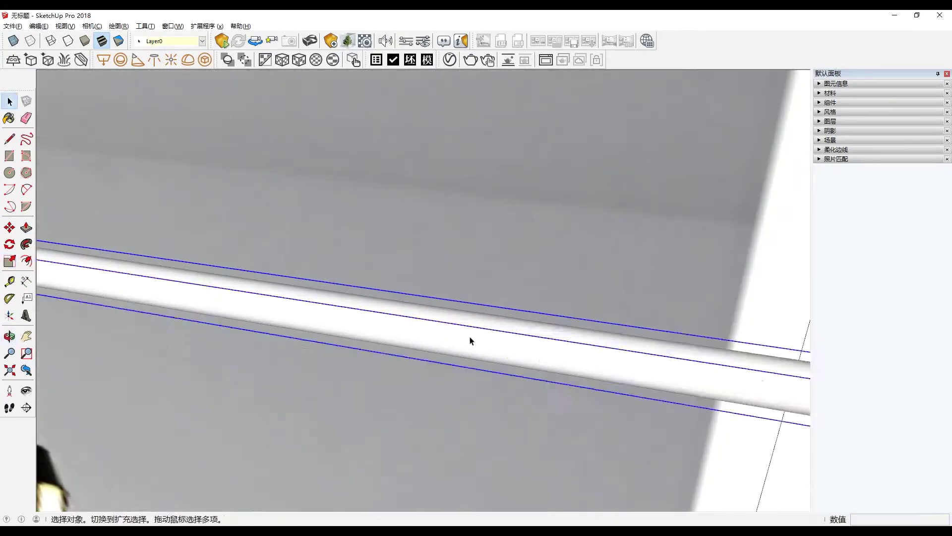
{"action": "scroll", "coordinate": [470, 341], "scroll_direction": "down", "scroll_amount": 5}
{"action": "scroll", "coordinate": [446, 319], "scroll_direction": "up", "scroll_amount": 5}
{"action": "scroll", "coordinate": [425, 308], "scroll_direction": "down", "scroll_amount": 3}
{"action": "middle_click_drag", "start_coordinate": [425, 308], "coordinate": [290, 260]}
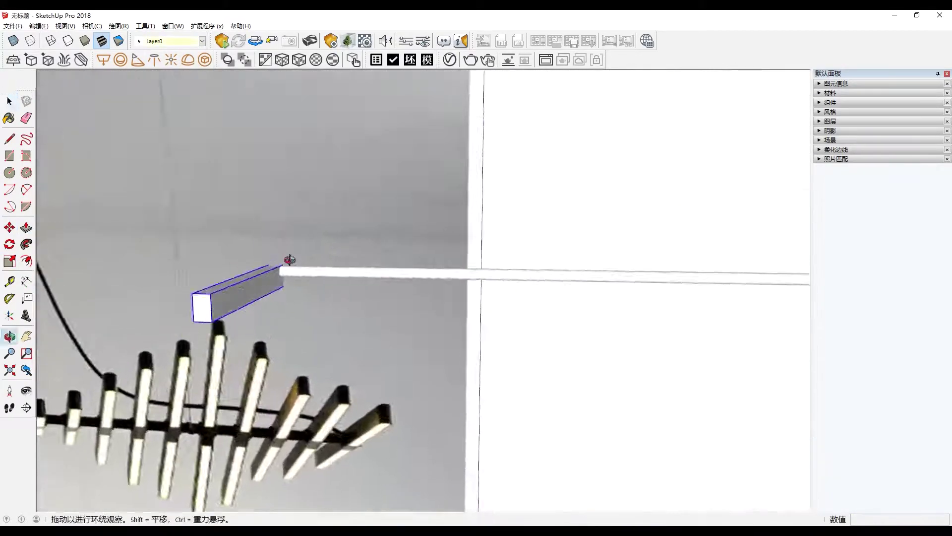
{"action": "scroll", "coordinate": [449, 285], "scroll_direction": "down", "scroll_amount": 5}
{"action": "scroll", "coordinate": [499, 312], "scroll_direction": "up", "scroll_amount": 5}
Turn the rotated bar into a component and inspect it
{"action": "middle_click_drag", "start_coordinate": [498, 312], "coordinate": [326, 322]}
{"action": "scroll", "coordinate": [326, 321], "scroll_direction": "down", "scroll_amount": 3}
{"action": "key", "text": "space"}
{"action": "key", "text": "g"}
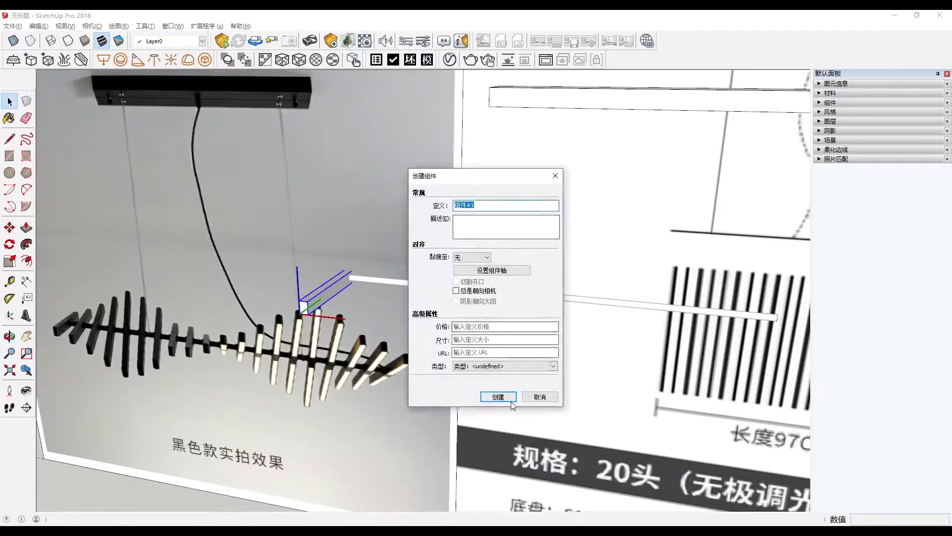
{"action": "left_click", "coordinate": [511, 399]}
{"action": "middle_click_drag", "start_coordinate": [511, 399], "coordinate": [425, 249]}
{"action": "scroll", "coordinate": [425, 248], "scroll_direction": "up", "scroll_amount": 3}
{"action": "scroll", "coordinate": [461, 291], "scroll_direction": "down", "scroll_amount": 1}
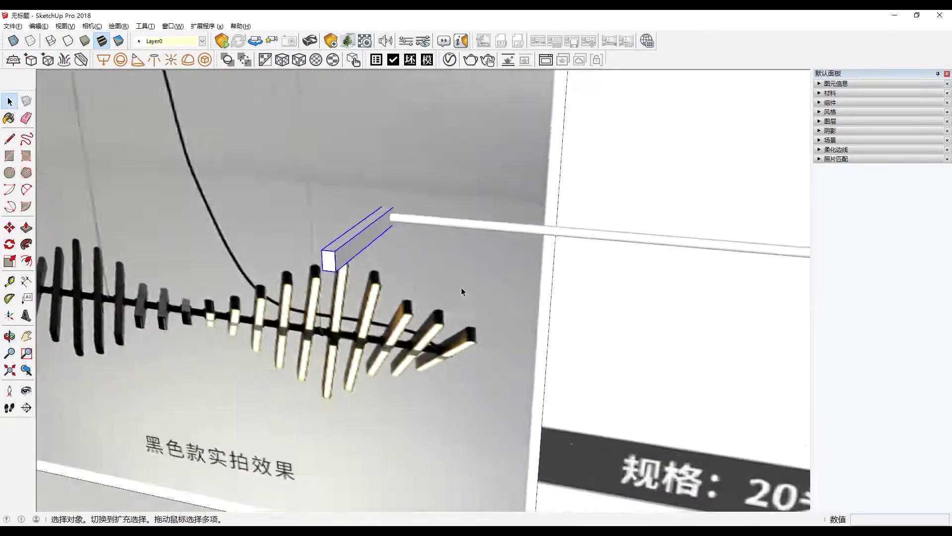
{"action": "scroll", "coordinate": [461, 291], "scroll_direction": "down", "scroll_amount": 5}
{"action": "key", "text": "l"}
{"action": "scroll", "coordinate": [660, 288], "scroll_direction": "up", "scroll_amount": 8}
Measure the knob in the reference photo with the Tape Measure
{"action": "scroll", "coordinate": [653, 360], "scroll_direction": "down", "scroll_amount": 6}
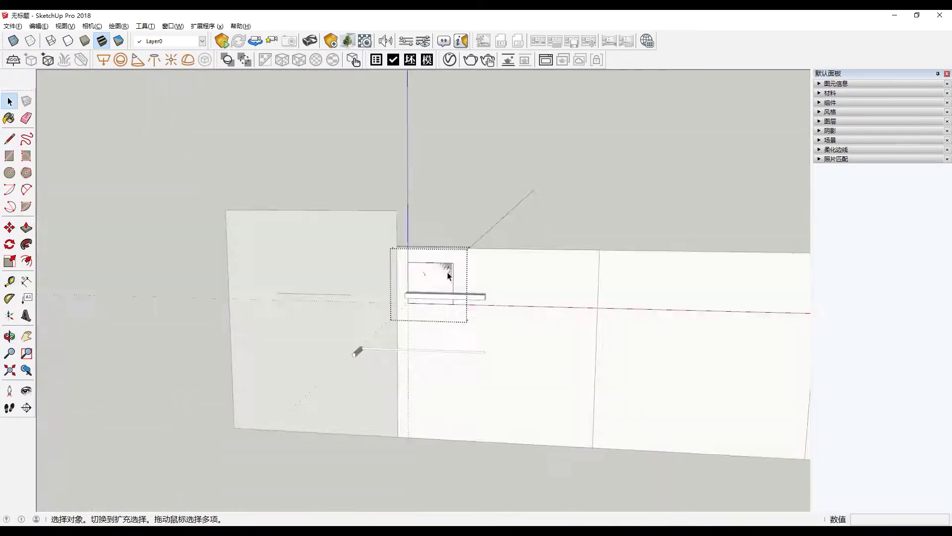
{"action": "key", "text": "t"}
{"action": "scroll", "coordinate": [449, 213], "scroll_direction": "up", "scroll_amount": 6}
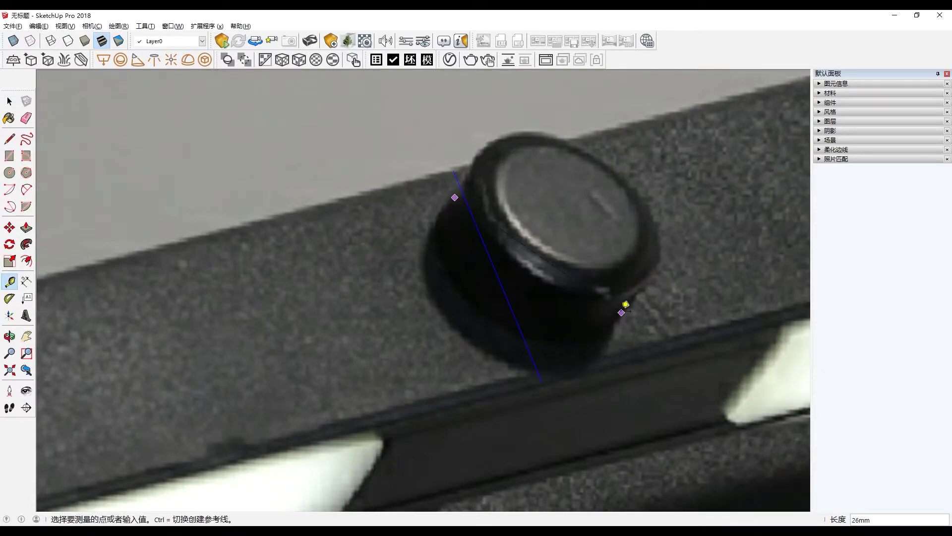
{"action": "scroll", "coordinate": [626, 304], "scroll_direction": "down", "scroll_amount": 5}
{"action": "scroll", "coordinate": [394, 302], "scroll_direction": "up", "scroll_amount": 2}
{"action": "scroll", "coordinate": [377, 349], "scroll_direction": "up", "scroll_amount": 3}
{"action": "key", "text": "space"}
{"action": "scroll", "coordinate": [614, 354], "scroll_direction": "down", "scroll_amount": 3}
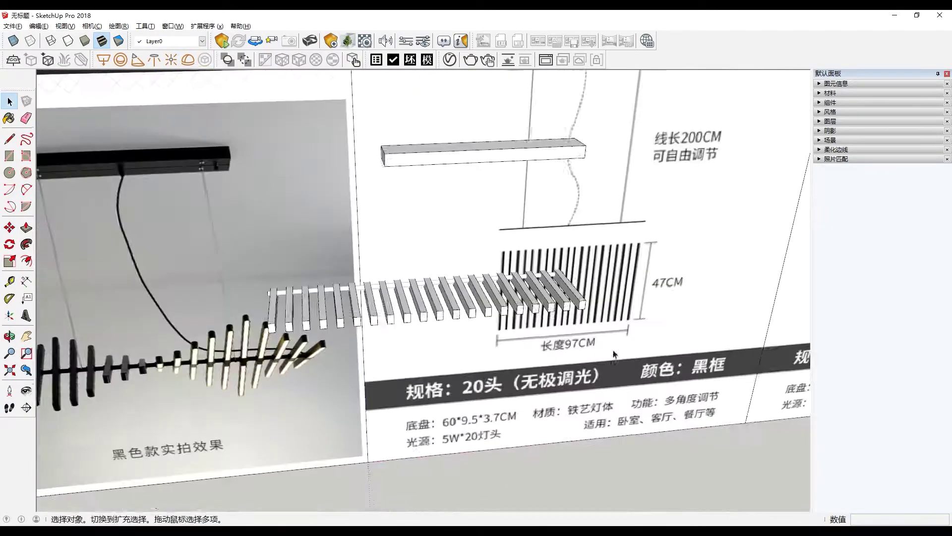
{"action": "scroll", "coordinate": [614, 354], "scroll_direction": "up", "scroll_amount": 2}
{"action": "scroll", "coordinate": [496, 323], "scroll_direction": "down", "scroll_amount": 3}
{"action": "scroll", "coordinate": [392, 300], "scroll_direction": "up", "scroll_amount": 6}
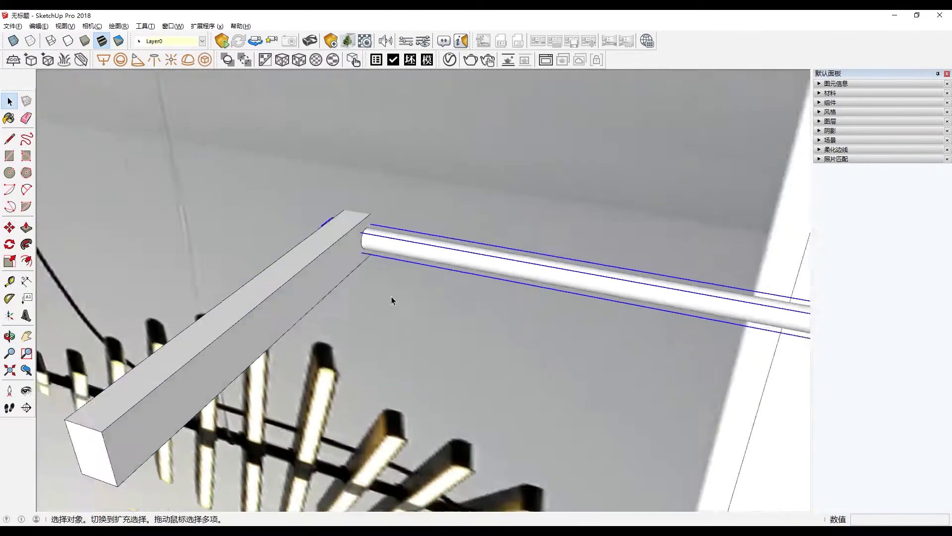
Orbit to the bar's end face and select the circular face inside the ring
{"action": "middle_click_drag", "start_coordinate": [391, 298], "coordinate": [498, 243]}
{"action": "mouse_move", "coordinate": [359, 258]}
{"action": "middle_mouse_down"}
{"action": "mouse_move", "coordinate": [401, 325]}
{"action": "mouse_move", "coordinate": [471, 202]}
{"action": "middle_mouse_up"}
{"action": "scroll", "coordinate": [354, 336], "scroll_direction": "down", "scroll_amount": 4}
{"action": "scroll", "coordinate": [641, 150], "scroll_direction": "up", "scroll_amount": 5}
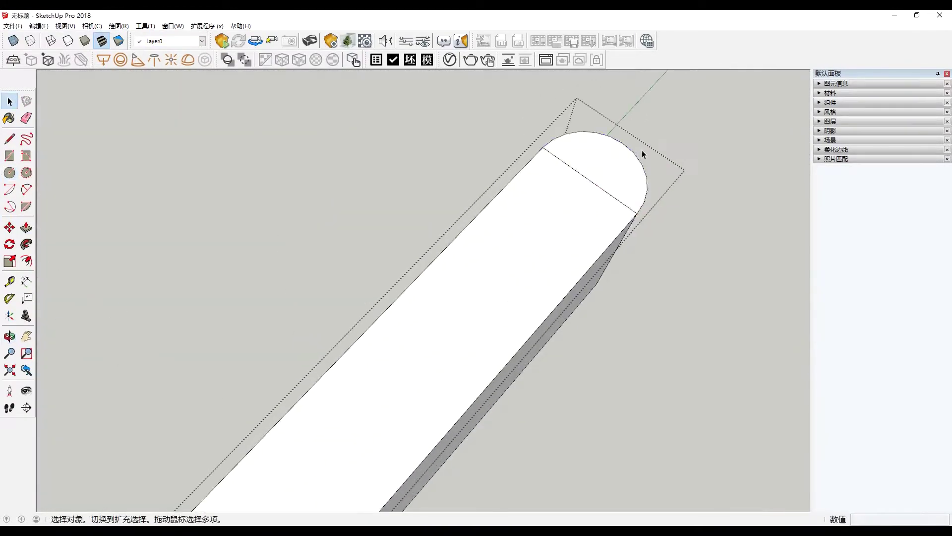
{"action": "scroll", "coordinate": [356, 335], "scroll_direction": "down", "scroll_amount": 4}
{"action": "middle_click_drag", "start_coordinate": [355, 336], "coordinate": [496, 270]}
{"action": "scroll", "coordinate": [651, 323], "scroll_direction": "up", "scroll_amount": 5}
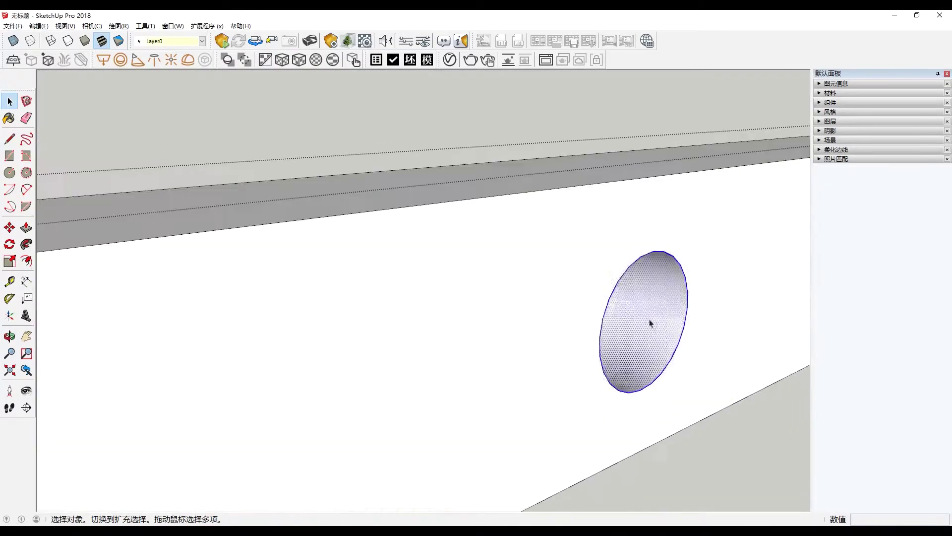
{"action": "mouse_move", "coordinate": [650, 323]}
{"action": "middle_mouse_down"}
{"action": "mouse_move", "coordinate": [618, 290]}
{"action": "mouse_move", "coordinate": [540, 260]}
{"action": "middle_mouse_up"}
{"action": "scroll", "coordinate": [618, 290], "scroll_direction": "down", "scroll_amount": 4}
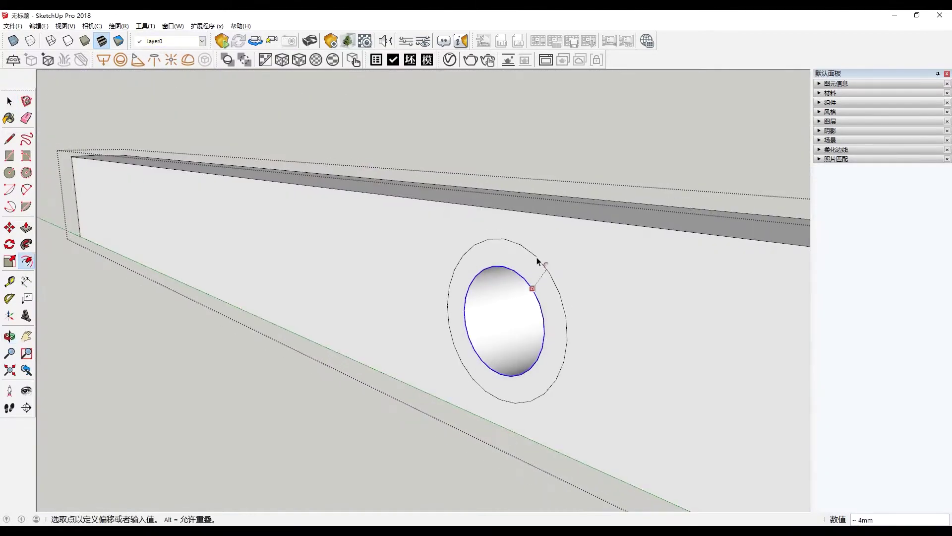
{"action": "scroll", "coordinate": [496, 293], "scroll_direction": "up", "scroll_amount": 2}
{"action": "left_click", "coordinate": [486, 306]}
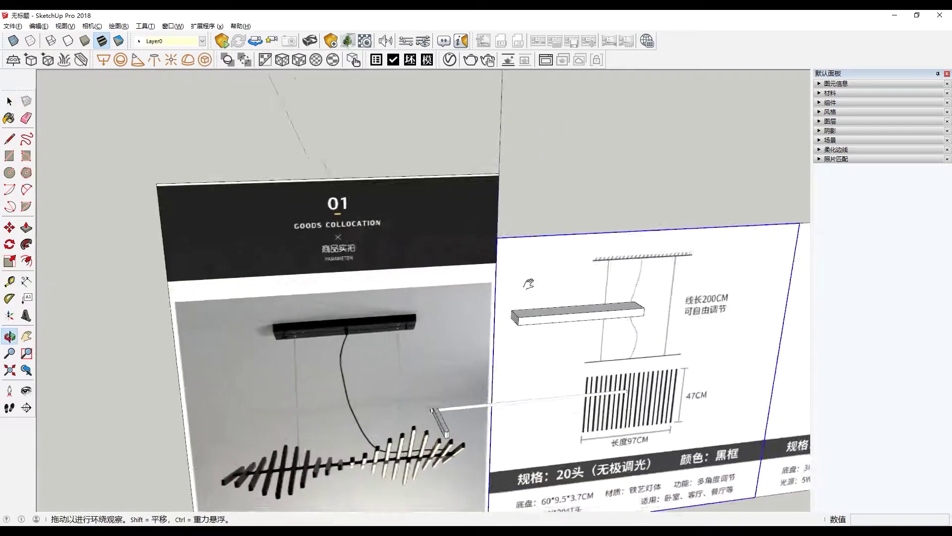
Mark and measure the knob's base in the detail photo
{"action": "middle_click_drag", "start_coordinate": [515, 297], "coordinate": [493, 230]}
{"action": "scroll", "coordinate": [494, 229], "scroll_direction": "up", "scroll_amount": 3}
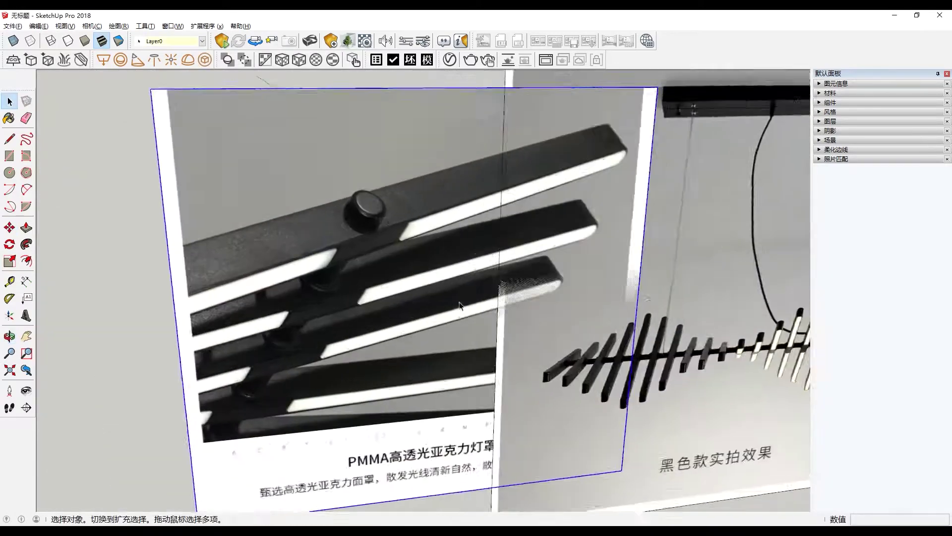
{"action": "scroll", "coordinate": [455, 223], "scroll_direction": "up", "scroll_amount": 2}
{"action": "scroll", "coordinate": [404, 314], "scroll_direction": "up", "scroll_amount": 4}
{"action": "key", "text": "l"}
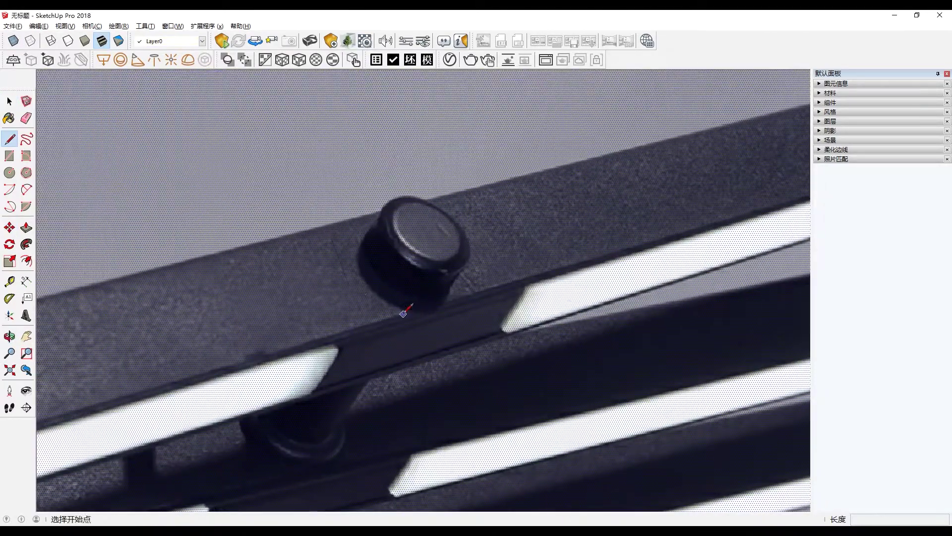
{"action": "left_click", "coordinate": [327, 225]}
{"action": "scroll", "coordinate": [372, 332], "scroll_direction": "down", "scroll_amount": 5}
{"action": "scroll", "coordinate": [505, 237], "scroll_direction": "up", "scroll_amount": 5}
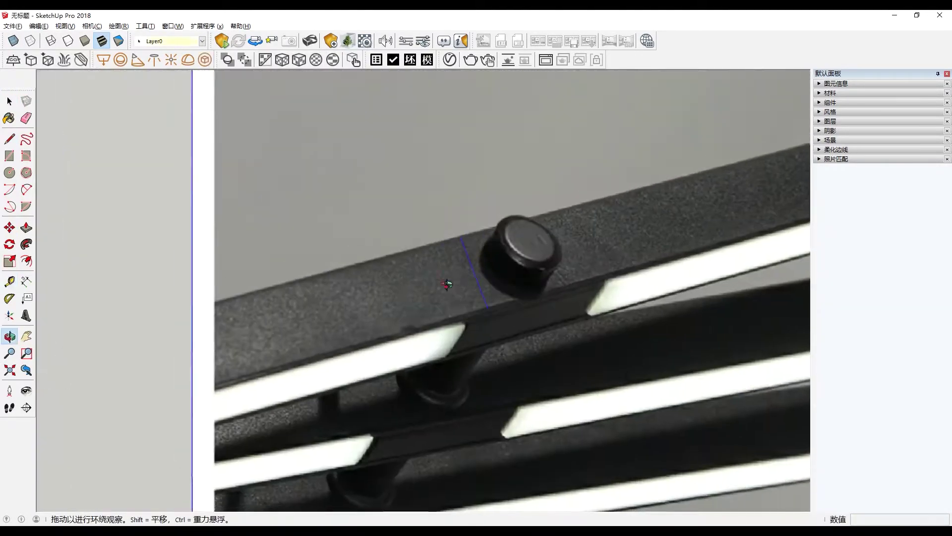
{"action": "key", "text": "t"}
{"action": "scroll", "coordinate": [505, 237], "scroll_direction": "down", "scroll_amount": 3}
{"action": "scroll", "coordinate": [457, 272], "scroll_direction": "down", "scroll_amount": 5}
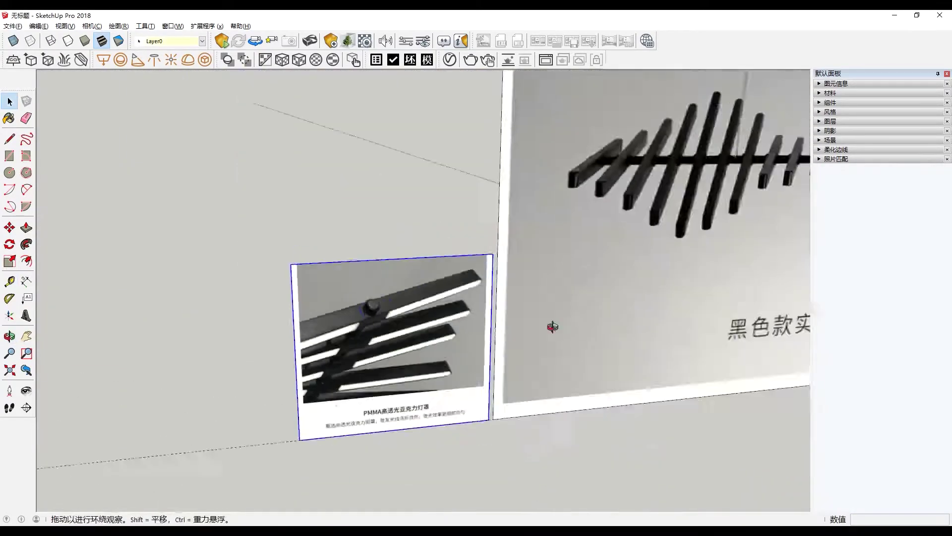
Resize the knob cylinder and Push/Pull it out from the bar face
{"action": "key", "text": "space"}
{"action": "left_click", "coordinate": [372, 271]}
{"action": "key", "text": "s"}
{"action": "scroll", "coordinate": [351, 308], "scroll_direction": "down", "scroll_amount": 3}
{"action": "scroll", "coordinate": [506, 196], "scroll_direction": "up", "scroll_amount": 3}
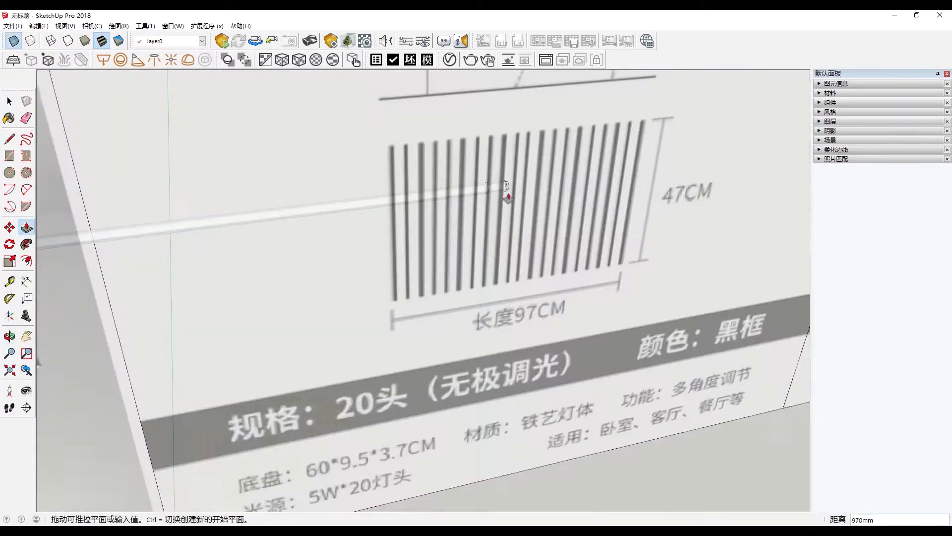
{"action": "scroll", "coordinate": [237, 293], "scroll_direction": "down", "scroll_amount": 3}
{"action": "key", "text": "space"}
{"action": "middle_click_drag", "start_coordinate": [237, 293], "coordinate": [378, 280]}
{"action": "right_click", "coordinate": [380, 192]}
{"action": "mouse_move", "coordinate": [438, 314]}
{"action": "middle_mouse_down"}
{"action": "mouse_move", "coordinate": [489, 251]}
{"action": "mouse_move", "coordinate": [567, 254]}
{"action": "middle_mouse_up"}
Offset the hole's edge outward on the bar face and view it frontally
{"action": "key", "text": "f"}
{"action": "left_click", "coordinate": [509, 261]}
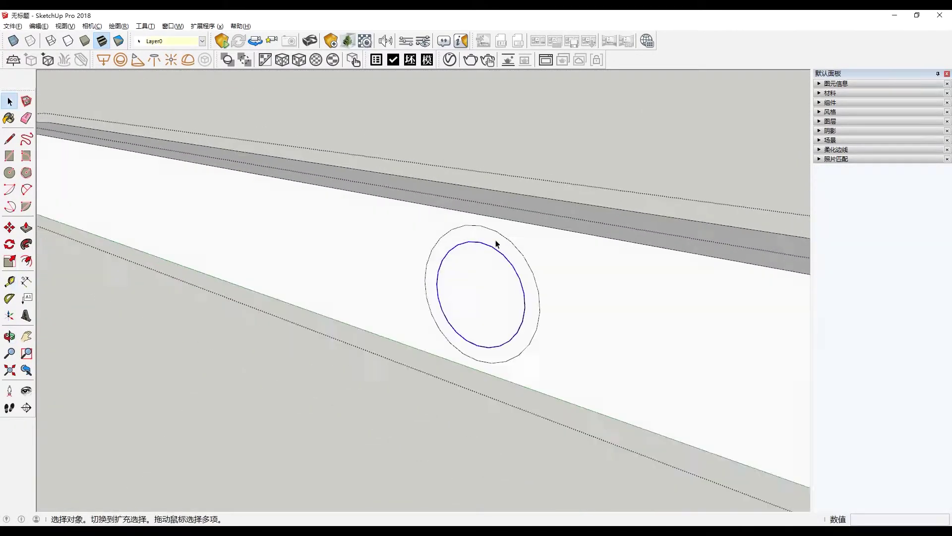
{"action": "middle_click_drag", "start_coordinate": [496, 243], "coordinate": [469, 237]}
{"action": "key", "text": "t"}
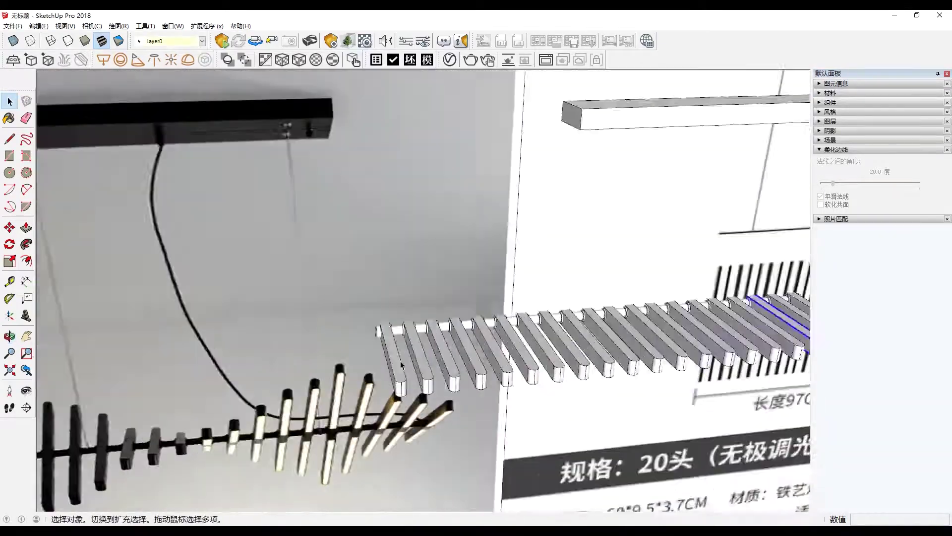
Orbit from the bar rack over to the lamp's white canopy box
{"action": "scroll", "coordinate": [400, 361], "scroll_direction": "down", "scroll_amount": 5}
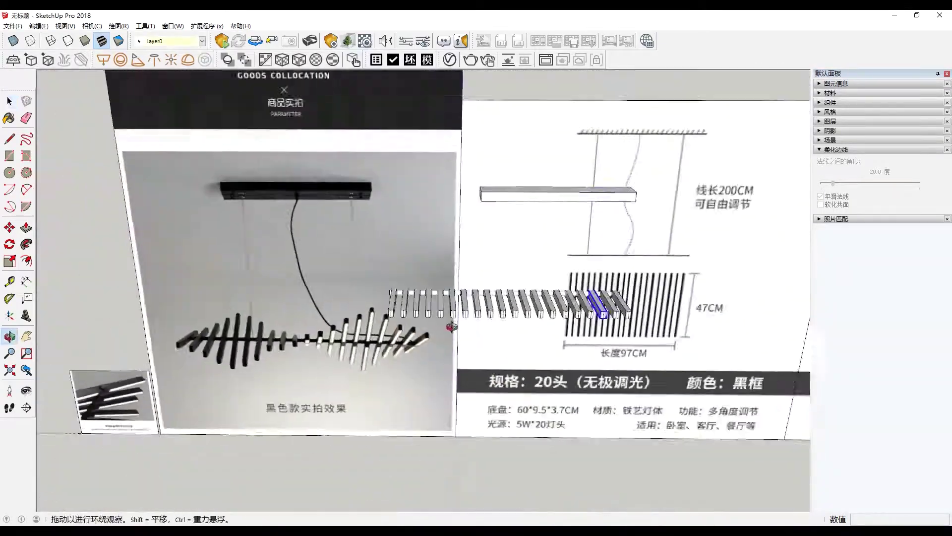
{"action": "middle_click_drag", "start_coordinate": [400, 361], "coordinate": [568, 264]}
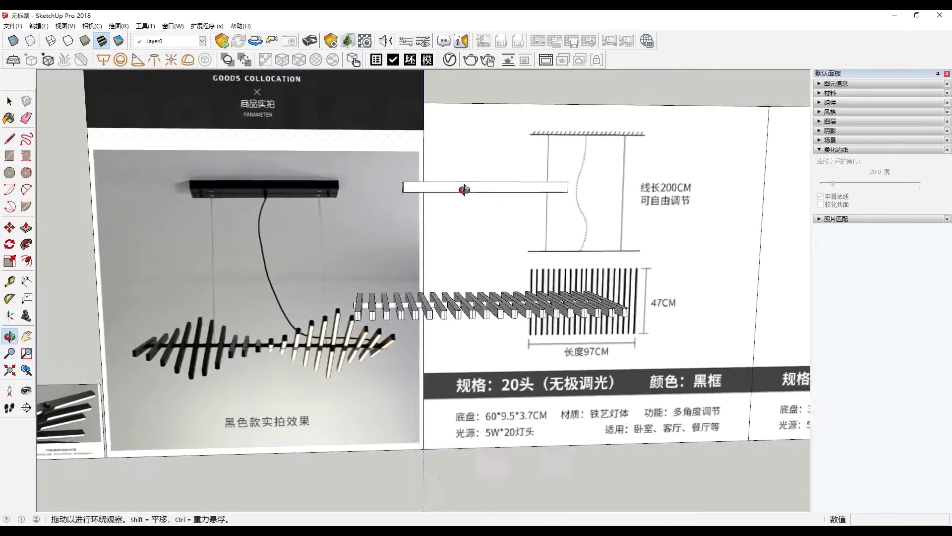
{"action": "mouse_move", "coordinate": [464, 189]}
{"action": "middle_mouse_down"}
{"action": "mouse_move", "coordinate": [294, 333]}
{"action": "mouse_move", "coordinate": [542, 397]}
{"action": "middle_mouse_up"}
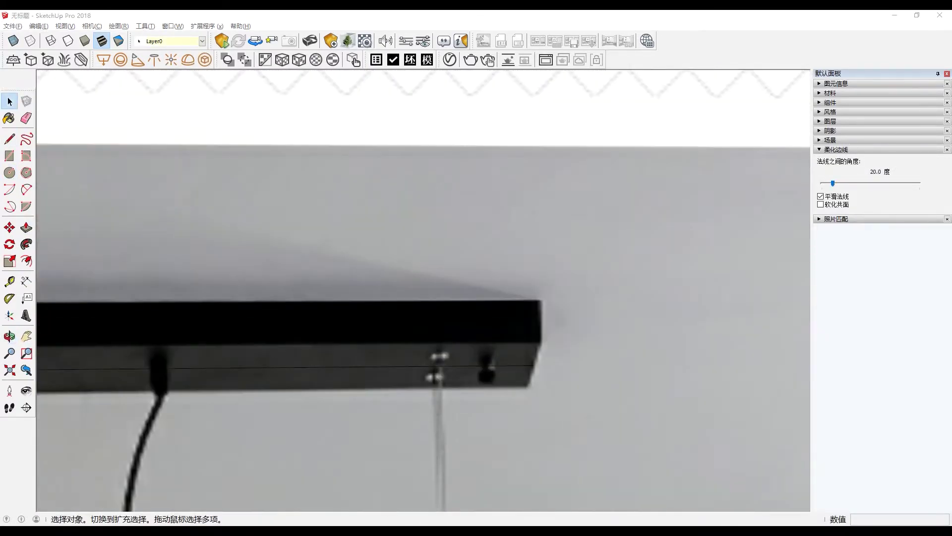
{"action": "scroll", "coordinate": [537, 191], "scroll_direction": "down", "scroll_amount": 10}
{"action": "key", "text": "t"}
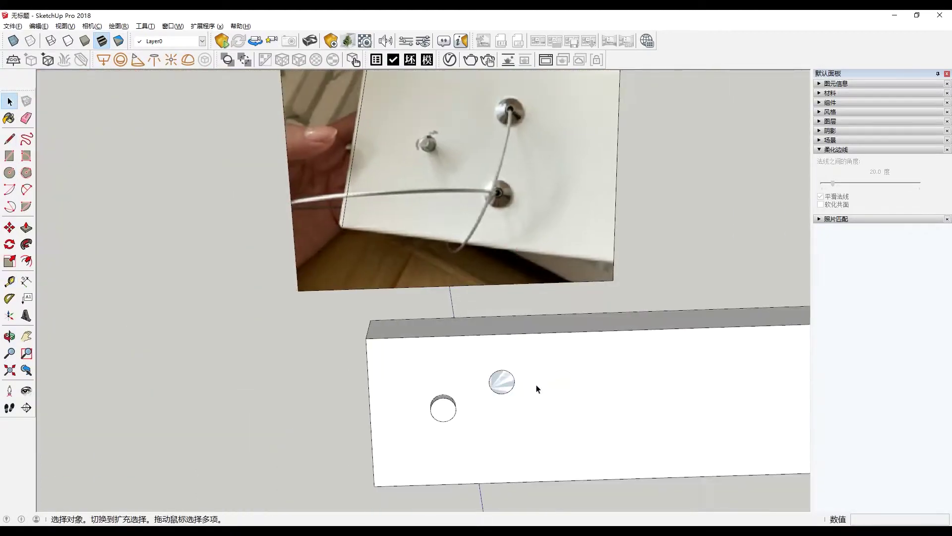
{"action": "middle_click_drag", "start_coordinate": [493, 366], "coordinate": [468, 428]}
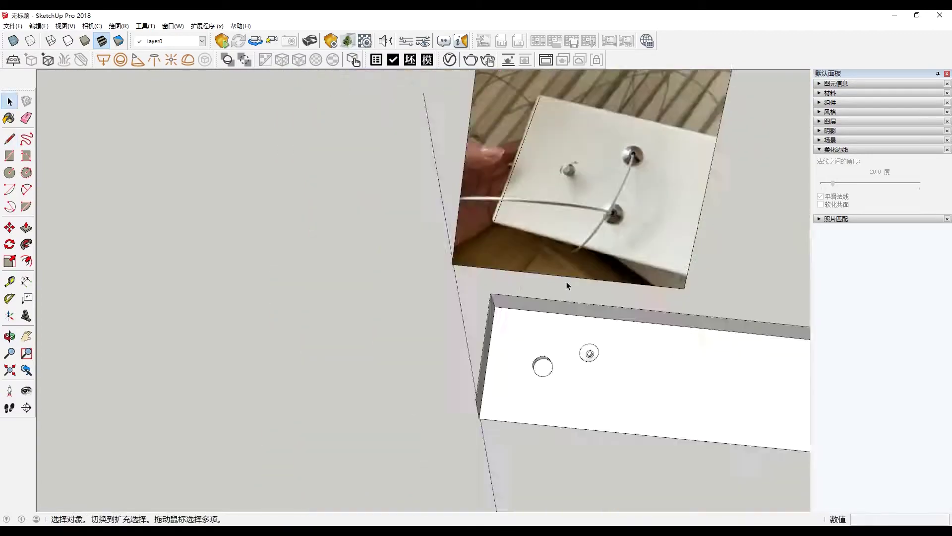
{"action": "middle_click_drag", "start_coordinate": [548, 276], "coordinate": [623, 226]}
Start the suspension rod with a line and circle at the dome fitting
{"action": "key", "text": "l"}
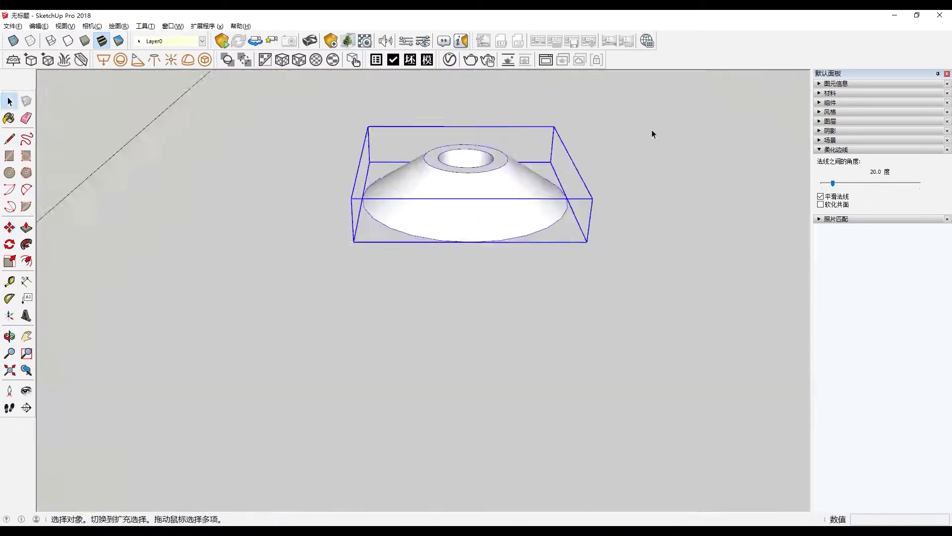
{"action": "middle_click_drag", "start_coordinate": [651, 129], "coordinate": [498, 387]}
{"action": "scroll", "coordinate": [498, 386], "scroll_direction": "up", "scroll_amount": 5}
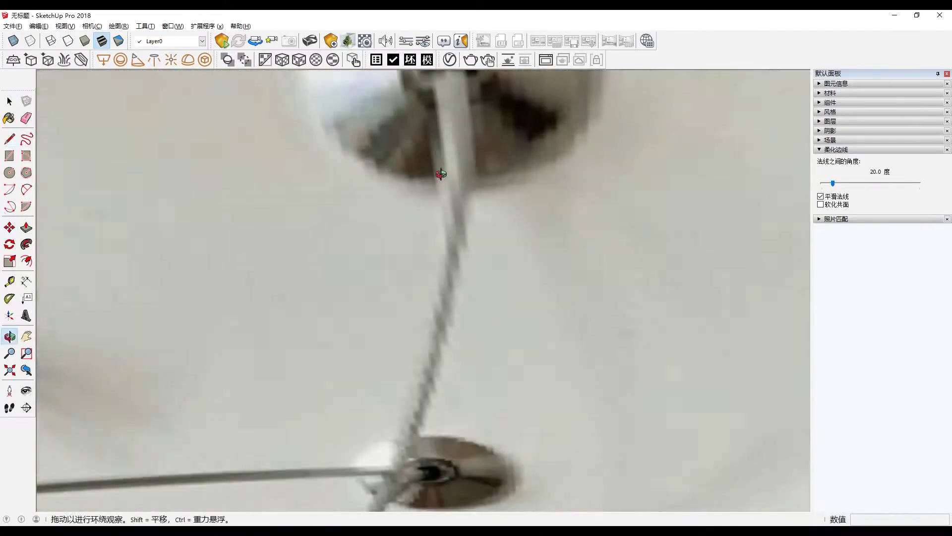
{"action": "left_click", "coordinate": [504, 350]}
{"action": "key", "text": "c"}
{"action": "middle_click_drag", "start_coordinate": [464, 352], "coordinate": [563, 312]}
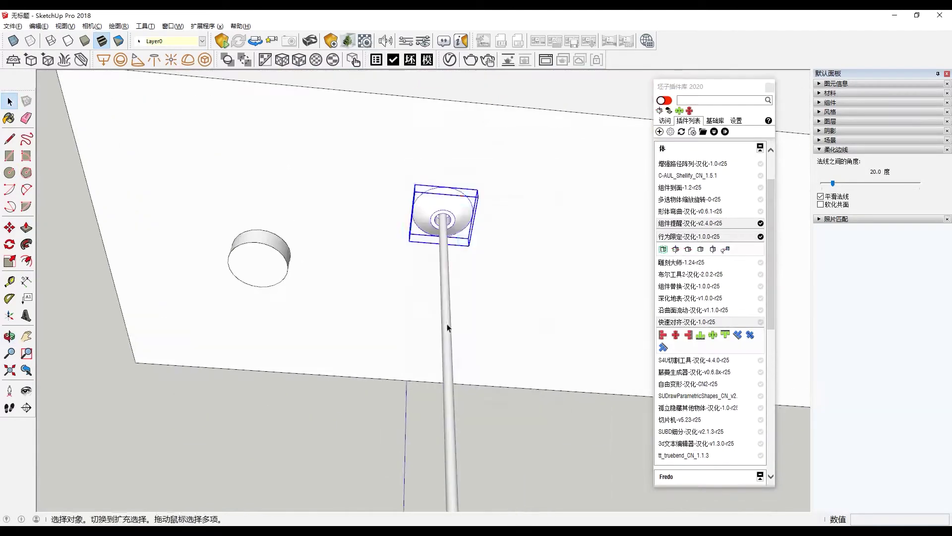
Select the rod with its dome fitting and scale the hanging wires down to the bar rack
{"action": "left_click", "coordinate": [496, 276]}
{"action": "middle_click_drag", "start_coordinate": [496, 276], "coordinate": [498, 260]}
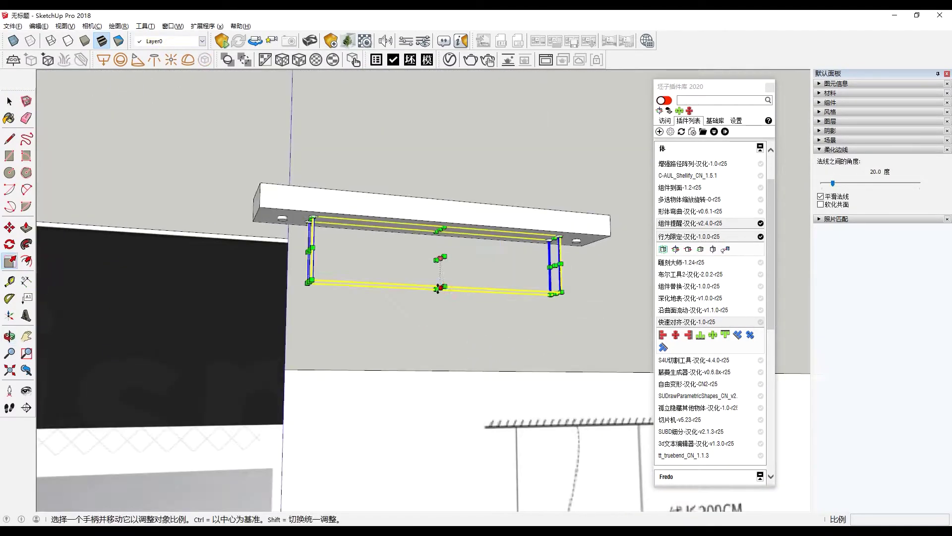
{"action": "scroll", "coordinate": [490, 170], "scroll_direction": "down", "scroll_amount": 5}
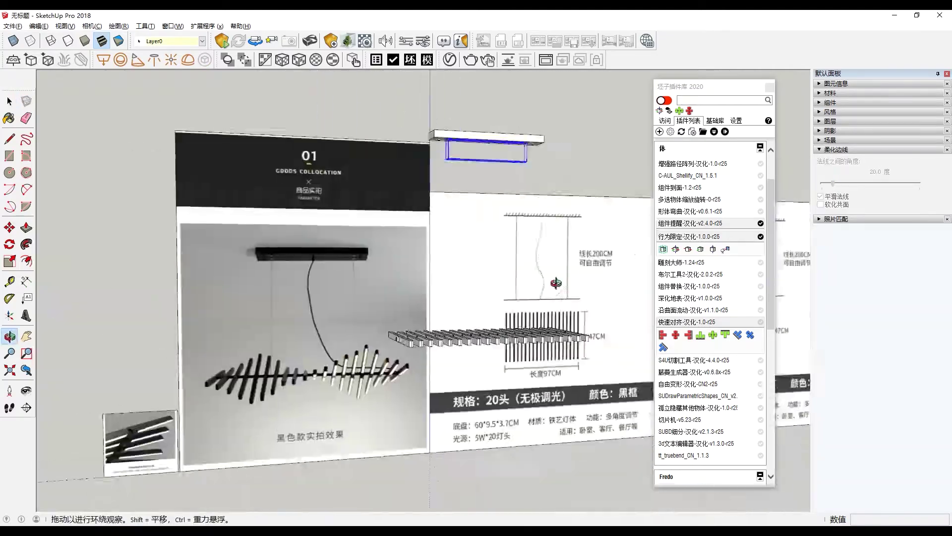
{"action": "scroll", "coordinate": [487, 124], "scroll_direction": "up", "scroll_amount": 3}
{"action": "key", "text": "s"}
{"action": "scroll", "coordinate": [512, 404], "scroll_direction": "up", "scroll_amount": 5}
{"action": "scroll", "coordinate": [486, 347], "scroll_direction": "down", "scroll_amount": 6}
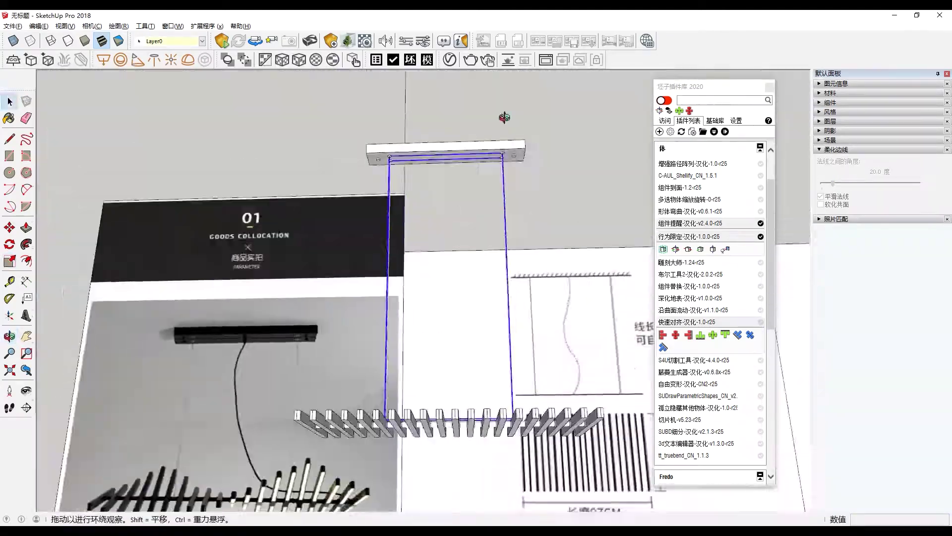
{"action": "key", "text": "space"}
{"action": "scroll", "coordinate": [456, 301], "scroll_direction": "up", "scroll_amount": 6}
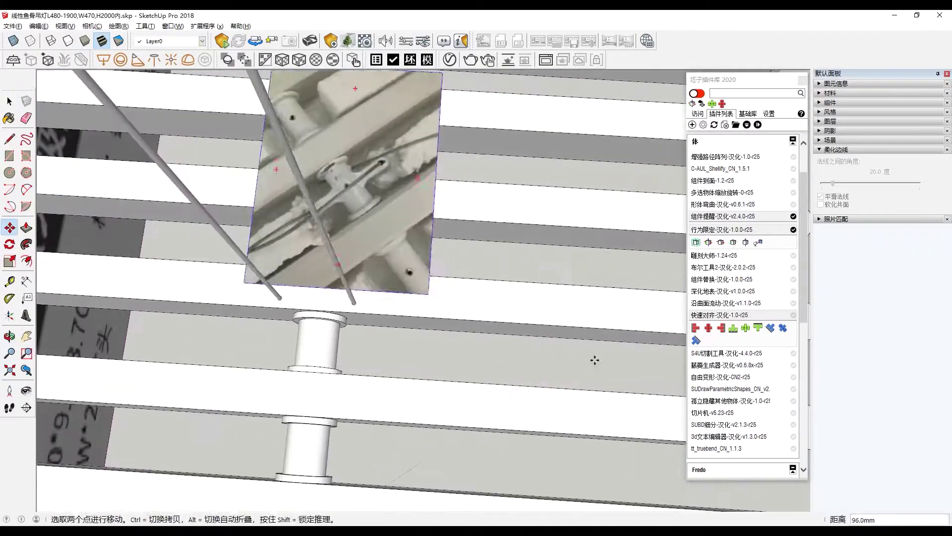
Reposition the reference photo and move the rounded slot outline onto the bar
{"action": "scroll", "coordinate": [594, 360], "scroll_direction": "up", "scroll_amount": 3}
{"action": "left_click", "coordinate": [449, 238]}
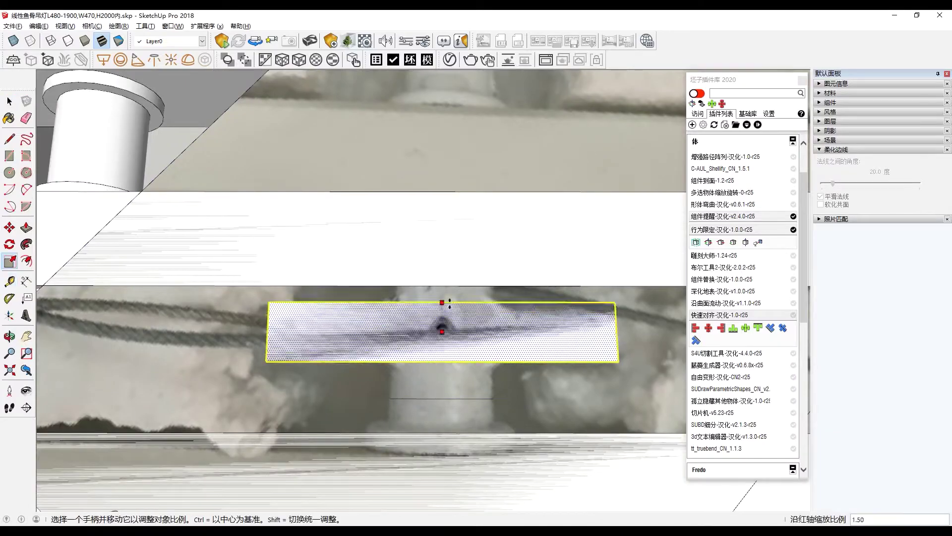
{"action": "middle_click_drag", "start_coordinate": [450, 303], "coordinate": [529, 323]}
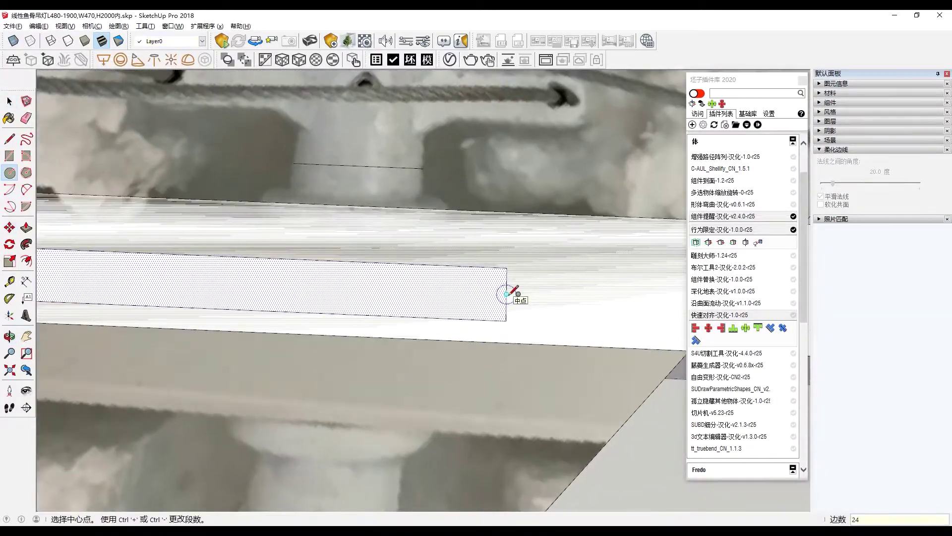
{"action": "key", "text": "m"}
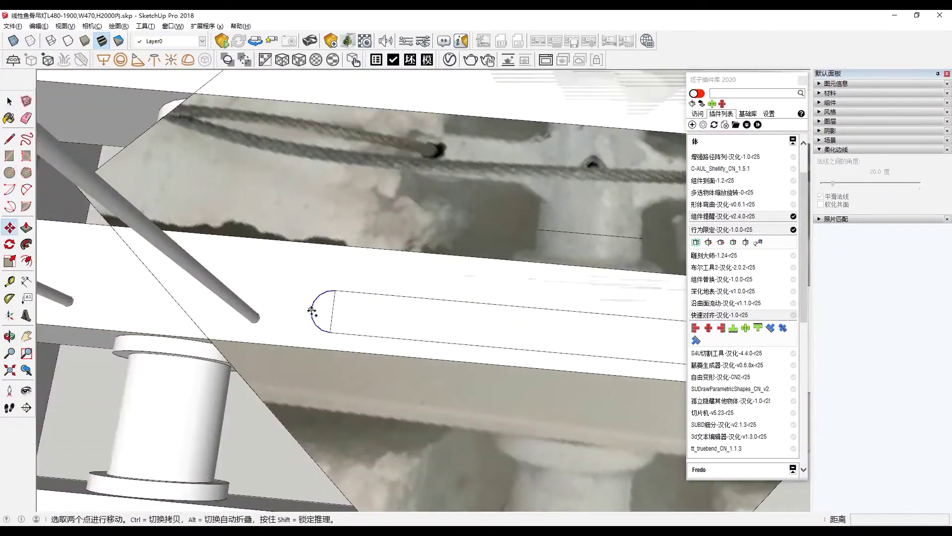
{"action": "key", "text": "m"}
{"action": "scroll", "coordinate": [430, 307], "scroll_direction": "down", "scroll_amount": 3}
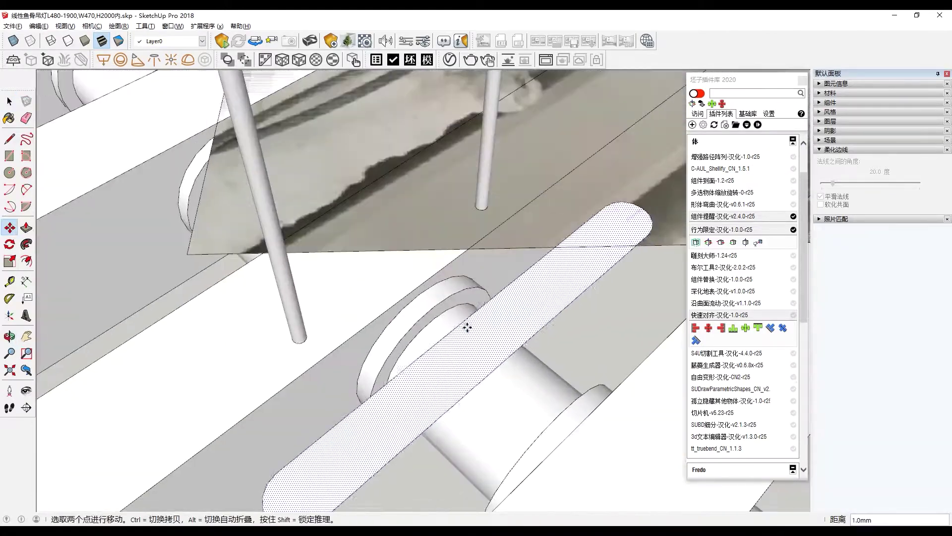
{"action": "middle_click_drag", "start_coordinate": [467, 327], "coordinate": [393, 402]}
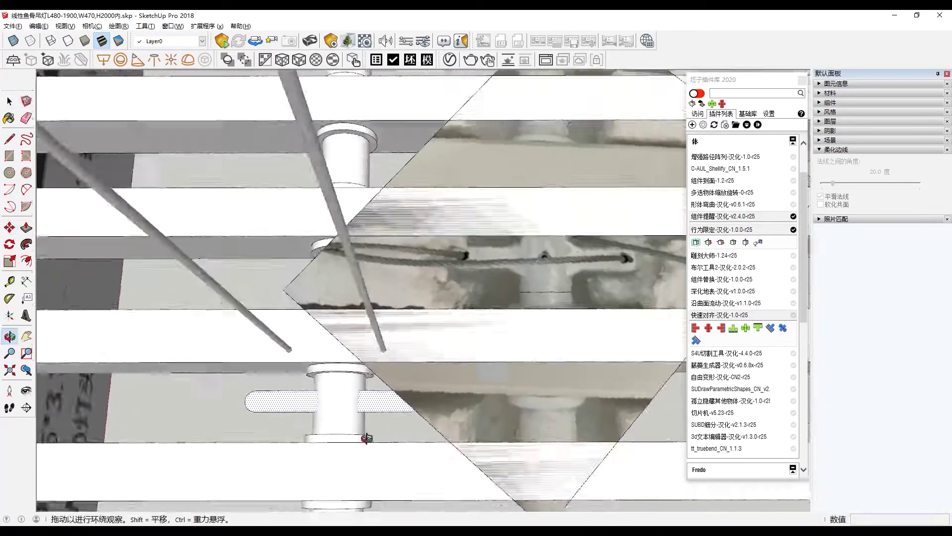
{"action": "middle_click_drag", "start_coordinate": [366, 438], "coordinate": [510, 291]}
{"action": "scroll", "coordinate": [527, 243], "scroll_direction": "up", "scroll_amount": 5}
Measure the slot at the pipe joint and draw a line along its edge
{"action": "key", "text": "t"}
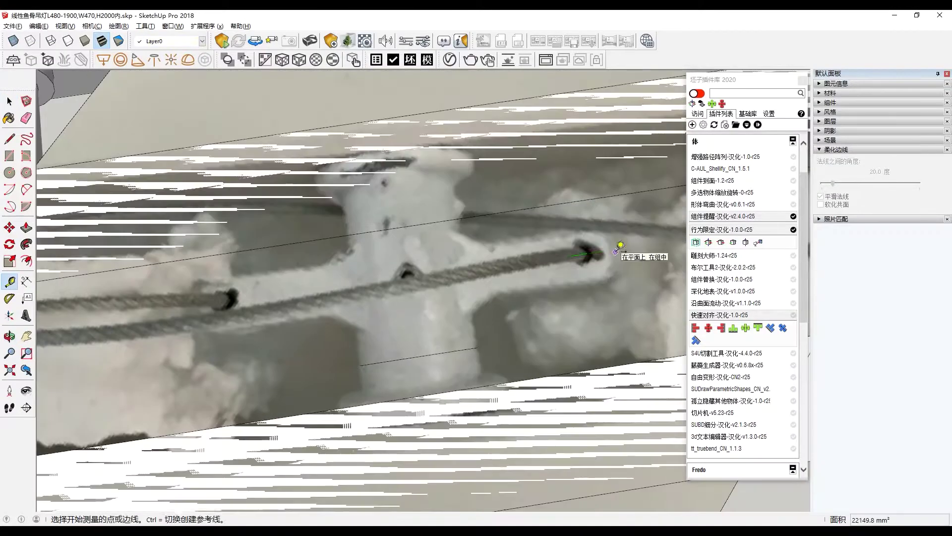
{"action": "key", "text": "space"}
{"action": "scroll", "coordinate": [449, 227], "scroll_direction": "down", "scroll_amount": 5}
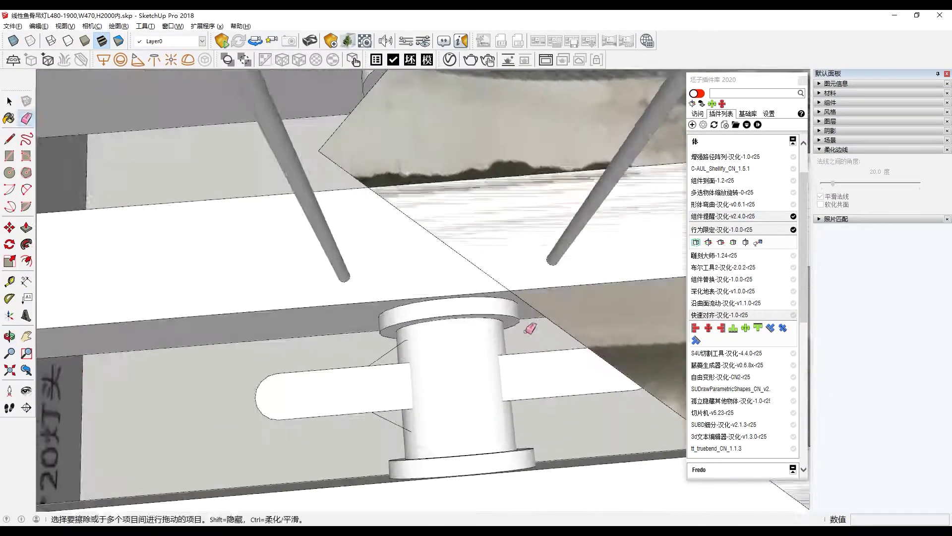
{"action": "middle_click_drag", "start_coordinate": [530, 328], "coordinate": [433, 403]}
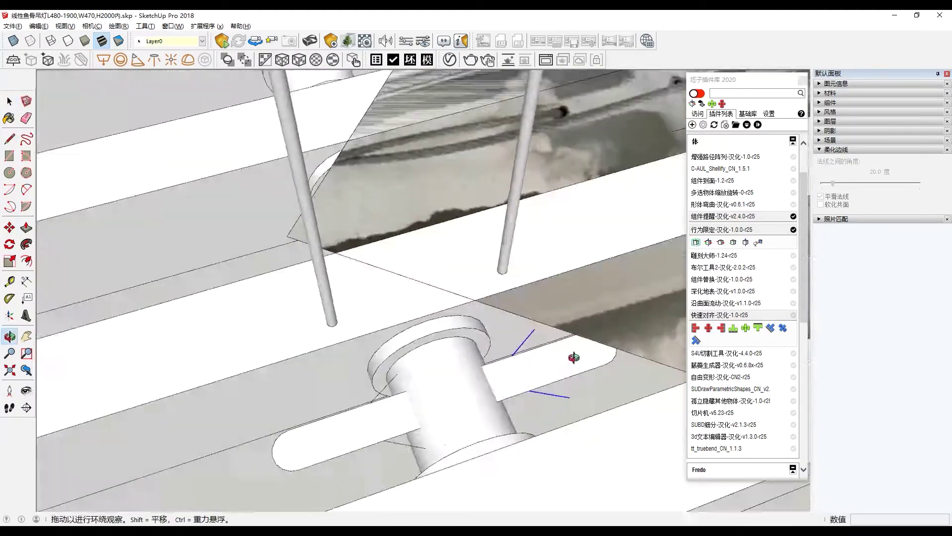
{"action": "middle_click_drag", "start_coordinate": [574, 357], "coordinate": [586, 290]}
{"action": "key", "text": "l"}
{"action": "left_click", "coordinate": [586, 290]}
Inspect the slotted bar ends and open the knob component for editing
{"action": "mouse_move", "coordinate": [475, 369]}
{"action": "middle_mouse_down"}
{"action": "mouse_move", "coordinate": [372, 435]}
{"action": "mouse_move", "coordinate": [410, 350]}
{"action": "mouse_move", "coordinate": [436, 255]}
{"action": "mouse_move", "coordinate": [219, 298]}
{"action": "mouse_move", "coordinate": [463, 419]}
{"action": "mouse_move", "coordinate": [431, 372]}
{"action": "mouse_move", "coordinate": [573, 437]}
{"action": "mouse_move", "coordinate": [467, 320]}
{"action": "middle_mouse_up"}
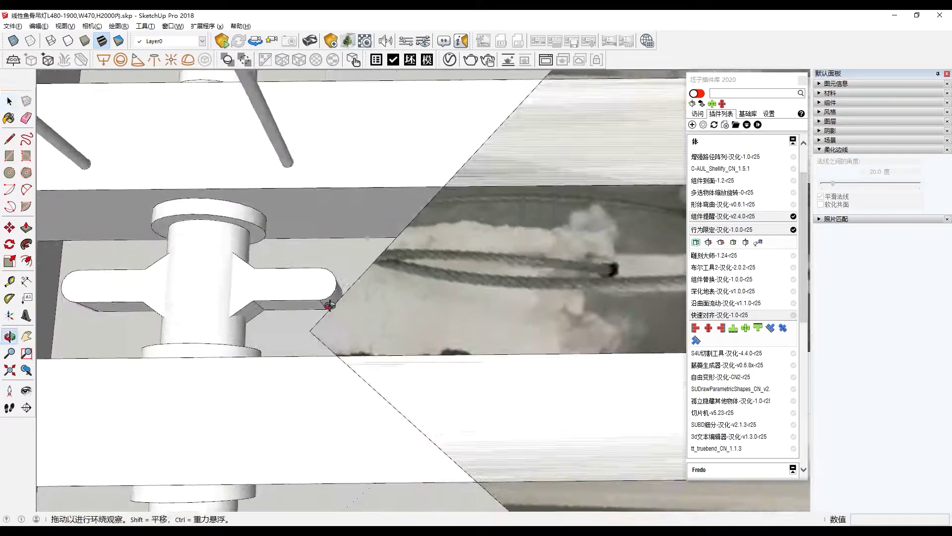
{"action": "middle_click_drag", "start_coordinate": [328, 305], "coordinate": [377, 317]}
{"action": "scroll", "coordinate": [397, 318], "scroll_direction": "up", "scroll_amount": 3}
{"action": "scroll", "coordinate": [525, 366], "scroll_direction": "up", "scroll_amount": 3}
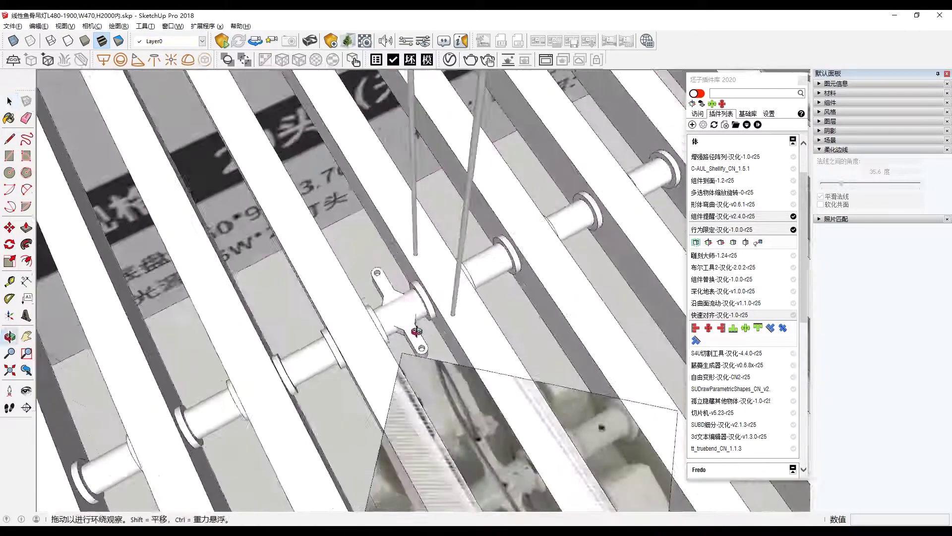
{"action": "middle_click_drag", "start_coordinate": [377, 347], "coordinate": [395, 381]}
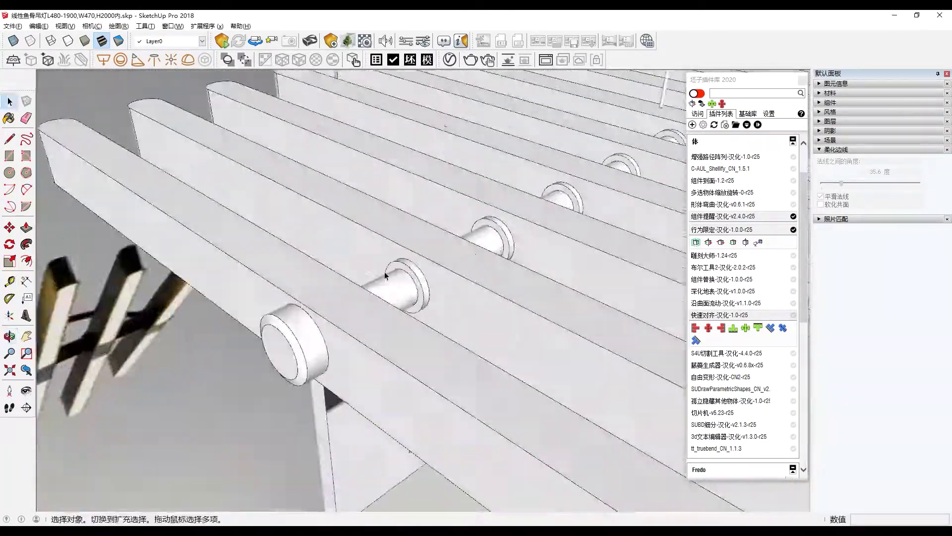
{"action": "double_click", "coordinate": [388, 288]}
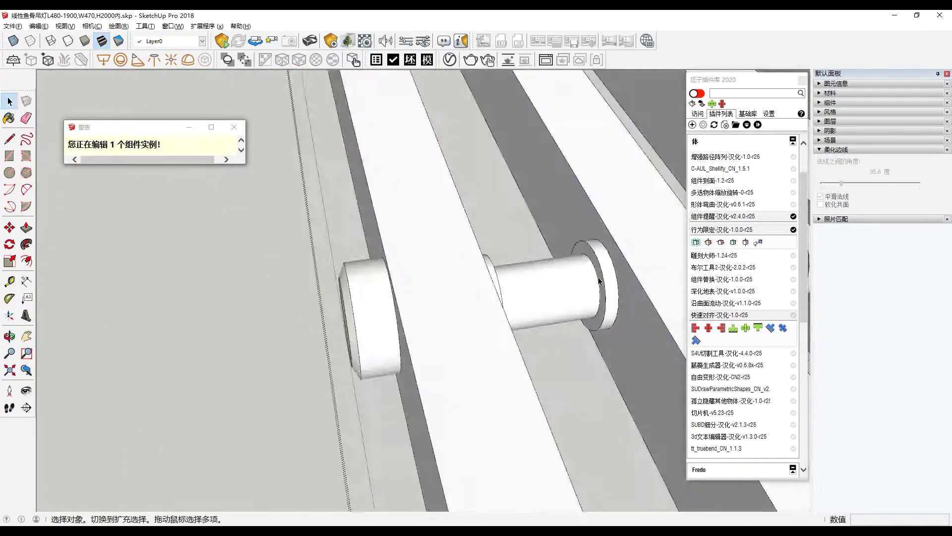
Enter the bar component for editing and orbit toward the bars and reference photo
{"action": "double_click", "coordinate": [418, 300]}
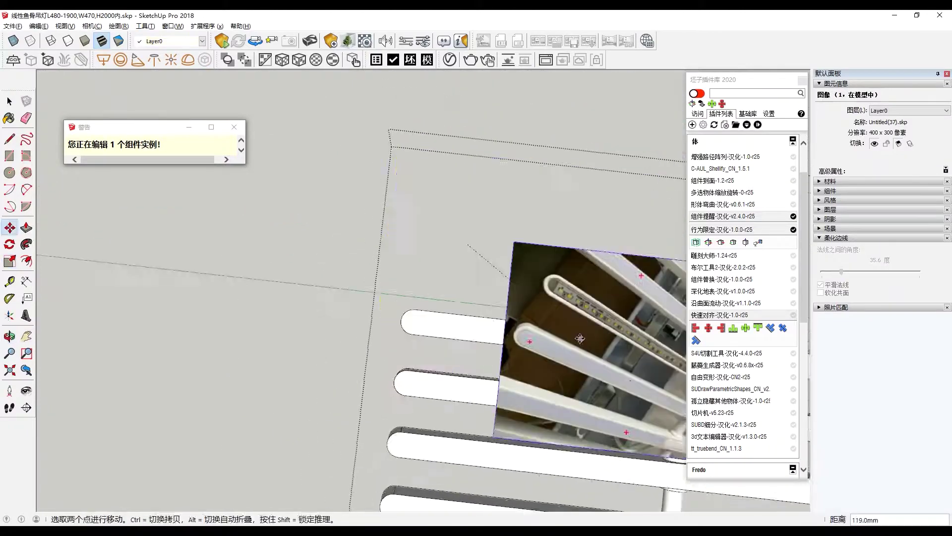
{"action": "mouse_move", "coordinate": [479, 342]}
{"action": "middle_mouse_down"}
{"action": "mouse_move", "coordinate": [425, 286]}
{"action": "mouse_move", "coordinate": [419, 233]}
{"action": "mouse_move", "coordinate": [456, 371]}
{"action": "mouse_move", "coordinate": [539, 289]}
{"action": "middle_mouse_up"}
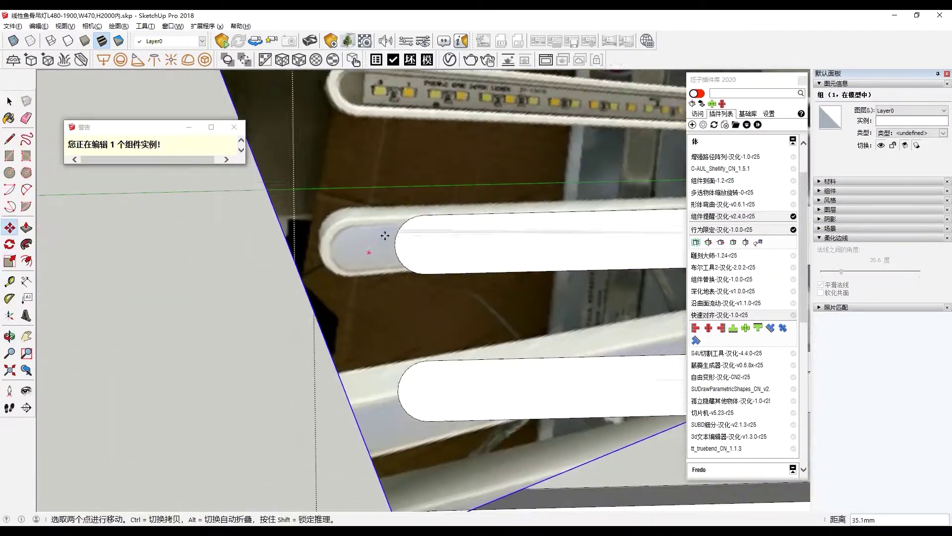
{"action": "scroll", "coordinate": [382, 276], "scroll_direction": "up", "scroll_amount": 4}
{"action": "scroll", "coordinate": [346, 276], "scroll_direction": "up", "scroll_amount": 1}
{"action": "scroll", "coordinate": [351, 271], "scroll_direction": "up", "scroll_amount": 2}
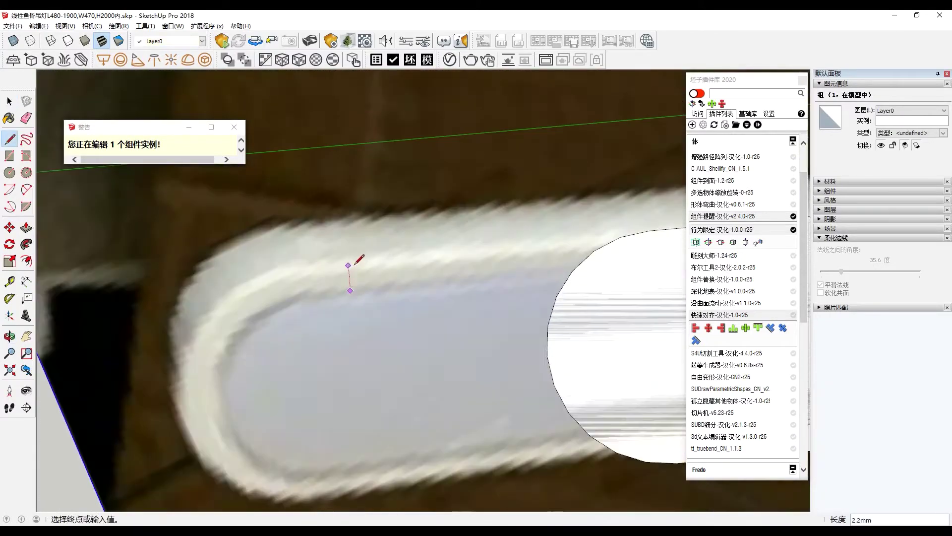
{"action": "scroll", "coordinate": [555, 254], "scroll_direction": "down", "scroll_amount": 7}
Orbit around the bar ends and select a bar component
{"action": "mouse_move", "coordinate": [555, 255]}
{"action": "middle_mouse_down"}
{"action": "mouse_move", "coordinate": [353, 262]}
{"action": "mouse_move", "coordinate": [276, 215]}
{"action": "middle_mouse_up"}
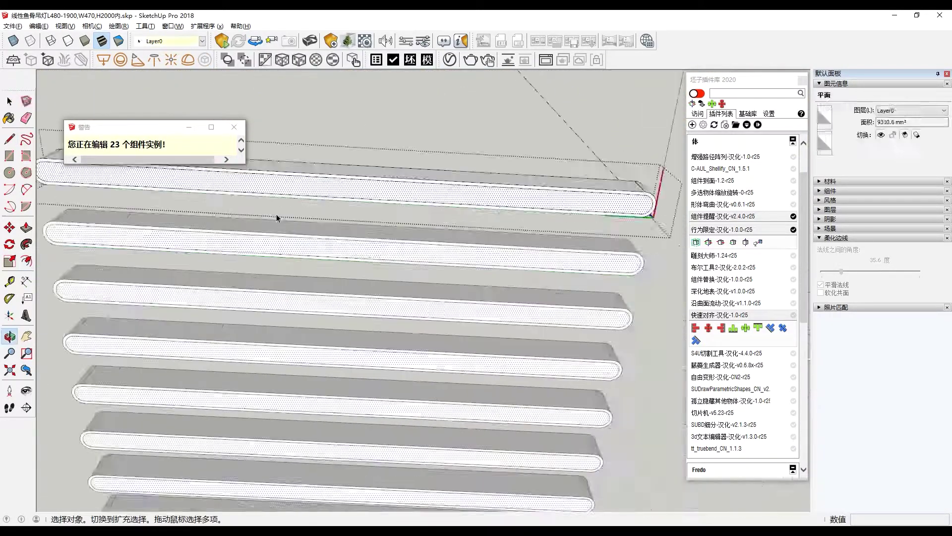
{"action": "scroll", "coordinate": [440, 299], "scroll_direction": "up", "scroll_amount": 3}
{"action": "scroll", "coordinate": [523, 366], "scroll_direction": "down", "scroll_amount": 5}
{"action": "scroll", "coordinate": [526, 363], "scroll_direction": "up", "scroll_amount": 4}
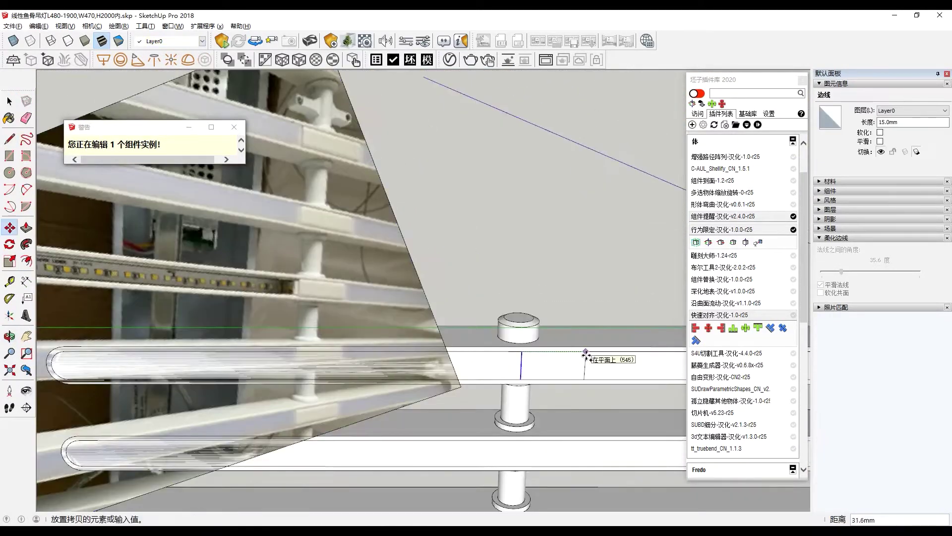
{"action": "scroll", "coordinate": [534, 364], "scroll_direction": "down", "scroll_amount": 5}
{"action": "scroll", "coordinate": [535, 365], "scroll_direction": "up", "scroll_amount": 5}
{"action": "middle_click_drag", "start_coordinate": [535, 364], "coordinate": [480, 357]}
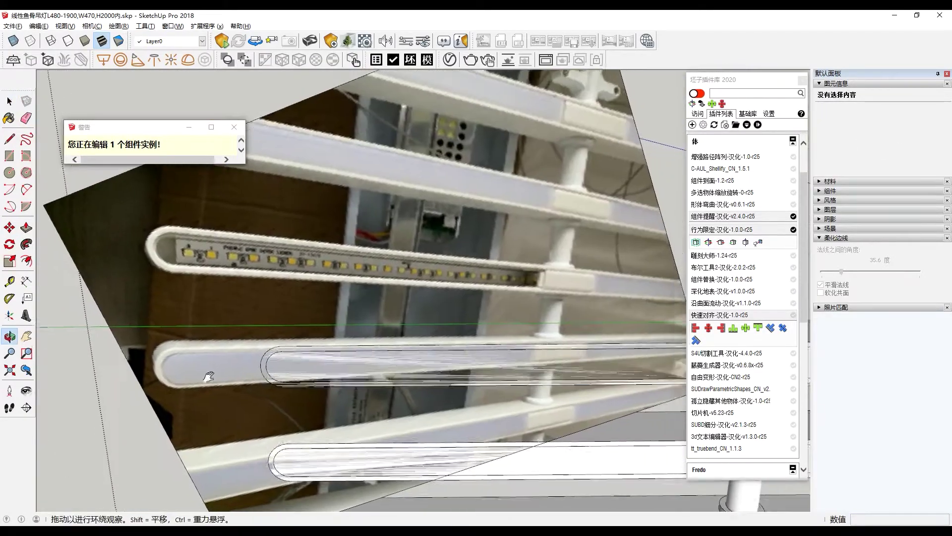
{"action": "key", "text": "space"}
{"action": "left_click", "coordinate": [480, 357]}
{"action": "scroll", "coordinate": [480, 357], "scroll_direction": "down", "scroll_amount": 5}
{"action": "scroll", "coordinate": [462, 372], "scroll_direction": "up", "scroll_amount": 3}
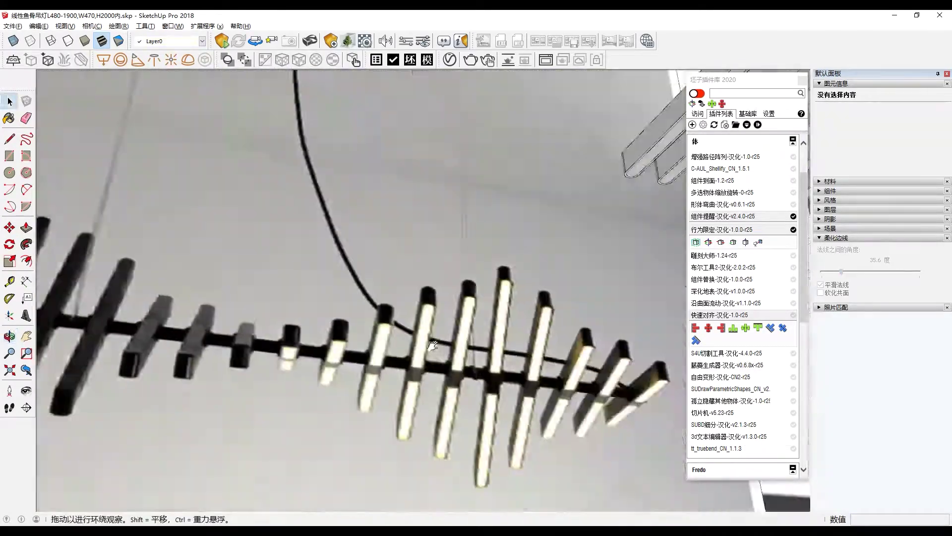
{"action": "scroll", "coordinate": [157, 371], "scroll_direction": "up", "scroll_amount": 4}
{"action": "scroll", "coordinate": [395, 248], "scroll_direction": "down", "scroll_amount": 2}
{"action": "scroll", "coordinate": [427, 249], "scroll_direction": "up", "scroll_amount": 3}
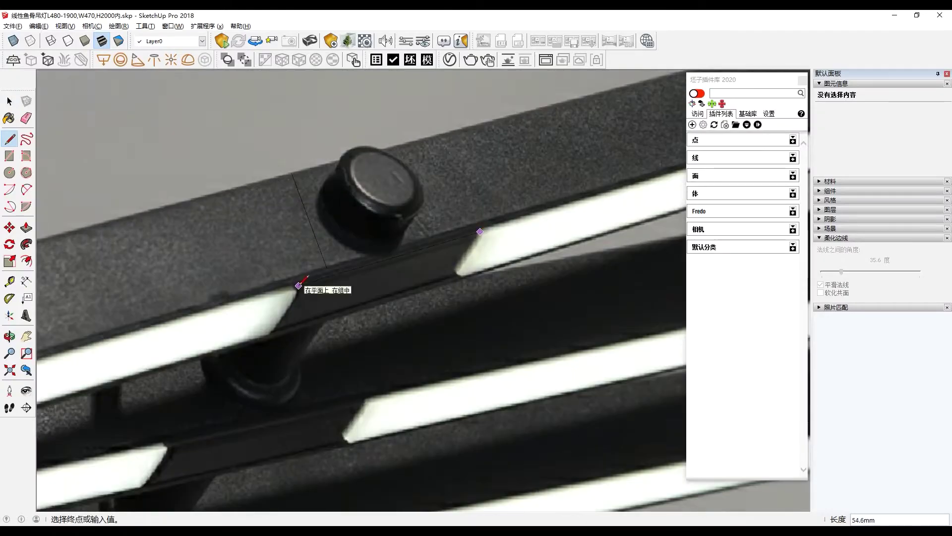
{"action": "key", "text": "space"}
{"action": "scroll", "coordinate": [409, 310], "scroll_direction": "down", "scroll_amount": 3}
{"action": "scroll", "coordinate": [408, 310], "scroll_direction": "up", "scroll_amount": 5}
{"action": "triple_click", "coordinate": [418, 154]}
{"action": "scroll", "coordinate": [419, 154], "scroll_direction": "down", "scroll_amount": 3}
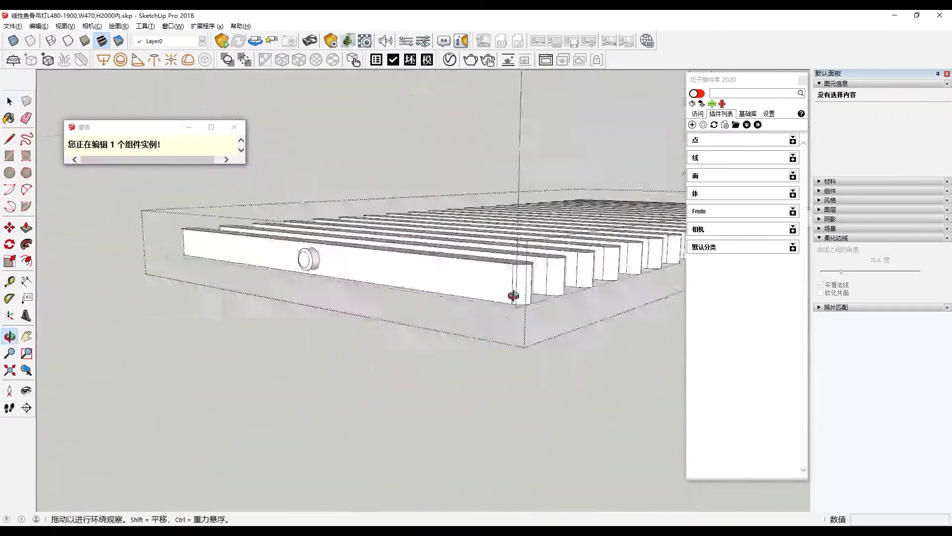
{"action": "scroll", "coordinate": [401, 293], "scroll_direction": "up", "scroll_amount": 4}
{"action": "left_click", "coordinate": [401, 293]}
{"action": "scroll", "coordinate": [401, 293], "scroll_direction": "down", "scroll_amount": 5}
{"action": "scroll", "coordinate": [501, 242], "scroll_direction": "up", "scroll_amount": 2}
{"action": "scroll", "coordinate": [501, 243], "scroll_direction": "up", "scroll_amount": 3}
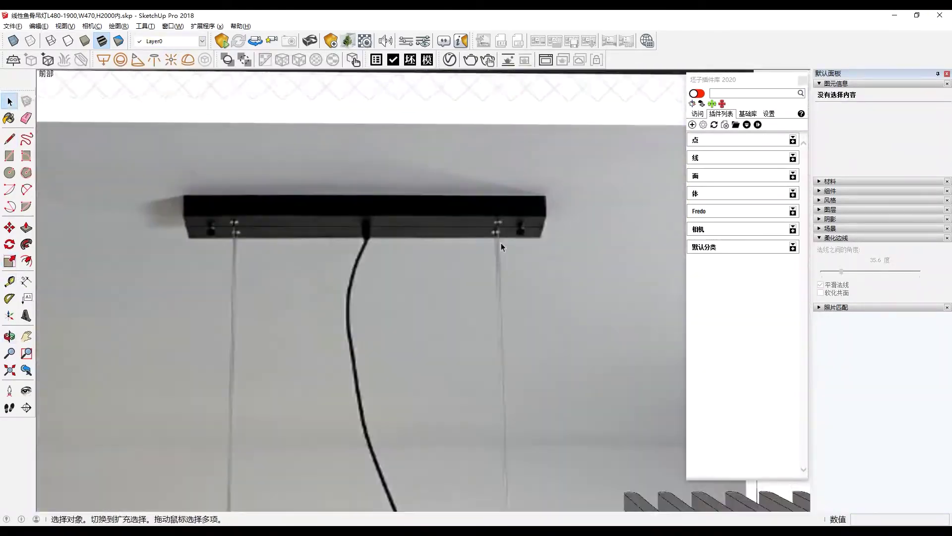
{"action": "scroll", "coordinate": [520, 219], "scroll_direction": "down", "scroll_amount": 5}
{"action": "scroll", "coordinate": [519, 219], "scroll_direction": "up", "scroll_amount": 5}
{"action": "double_click", "coordinate": [390, 118]}
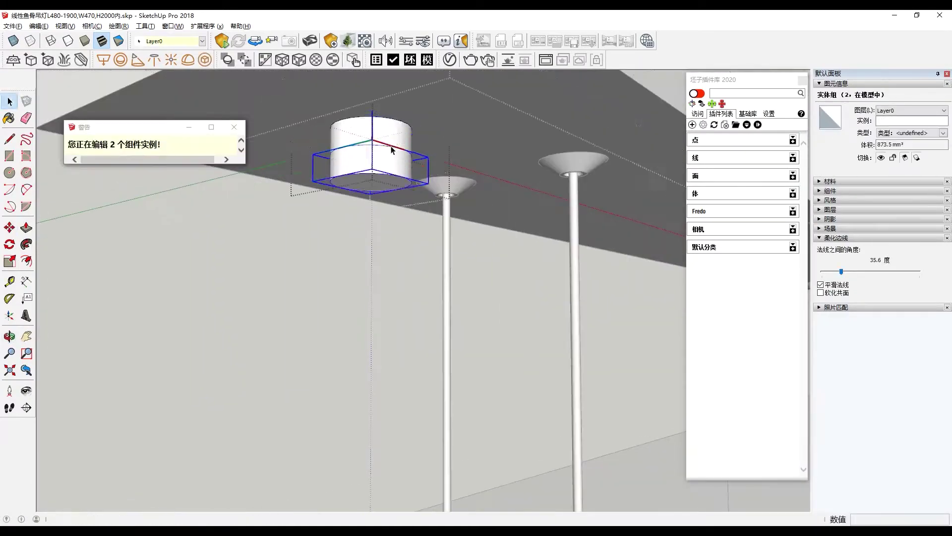
{"action": "scroll", "coordinate": [392, 150], "scroll_direction": "down", "scroll_amount": 2}
{"action": "left_click", "coordinate": [446, 189]}
{"action": "scroll", "coordinate": [447, 189], "scroll_direction": "down", "scroll_amount": 5}
{"action": "scroll", "coordinate": [464, 372], "scroll_direction": "up", "scroll_amount": 5}
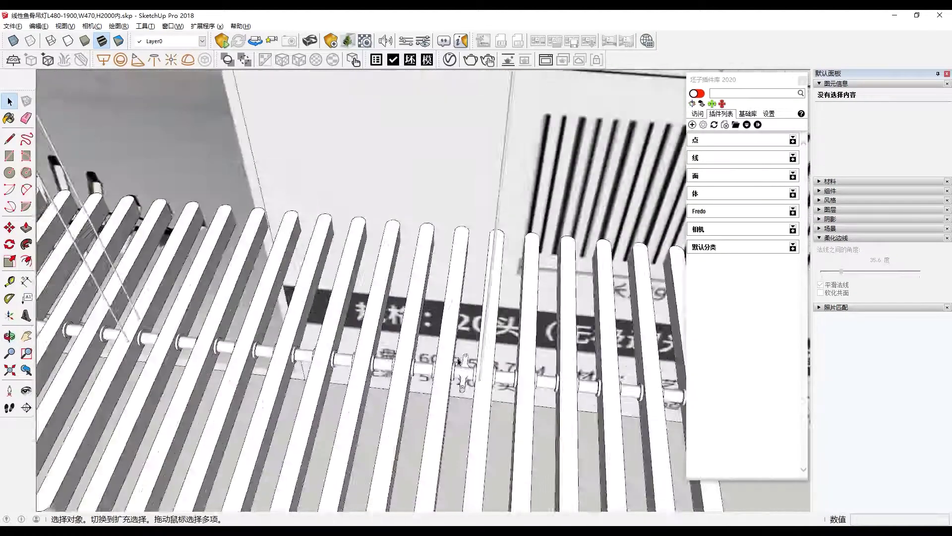
{"action": "scroll", "coordinate": [463, 372], "scroll_direction": "down", "scroll_amount": 5}
{"action": "scroll", "coordinate": [550, 121], "scroll_direction": "up", "scroll_amount": 4}
{"action": "scroll", "coordinate": [398, 126], "scroll_direction": "down", "scroll_amount": 5}
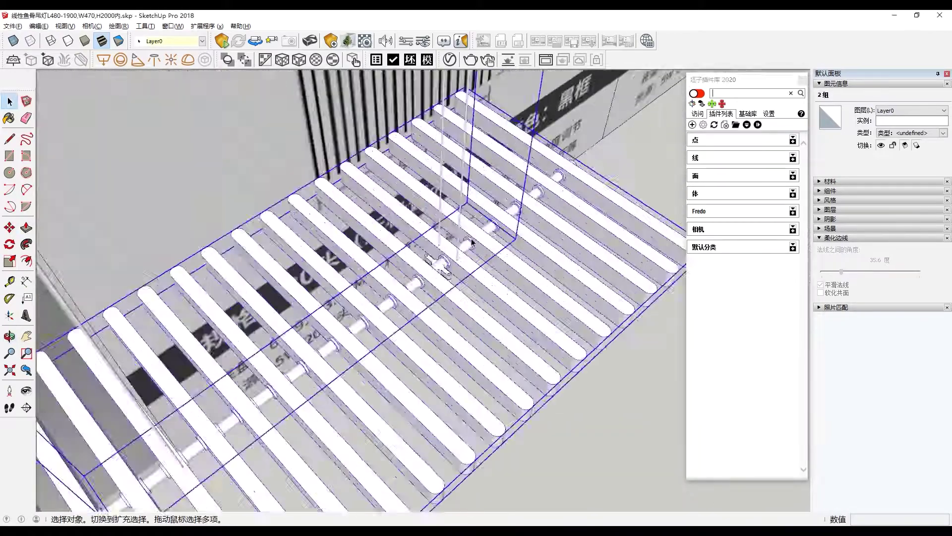
{"action": "scroll", "coordinate": [466, 288], "scroll_direction": "up", "scroll_amount": 5}
{"action": "left_click", "coordinate": [466, 288]}
{"action": "left_click_drag", "start_coordinate": [428, 224], "coordinate": [466, 288]}
{"action": "key", "text": "m"}
{"action": "scroll", "coordinate": [471, 289], "scroll_direction": "up", "scroll_amount": 5}
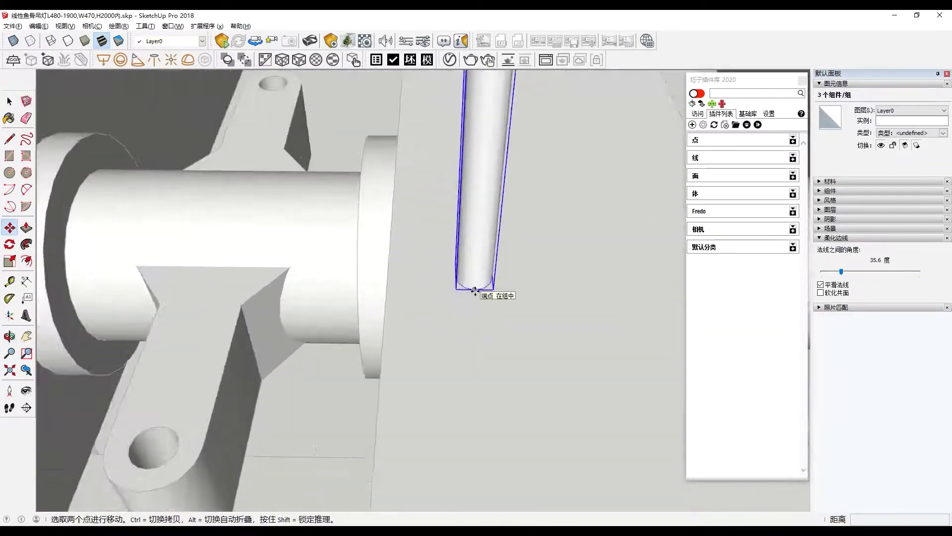
{"action": "scroll", "coordinate": [486, 374], "scroll_direction": "down", "scroll_amount": 5}
{"action": "scroll", "coordinate": [447, 175], "scroll_direction": "up", "scroll_amount": 5}
{"action": "scroll", "coordinate": [446, 297], "scroll_direction": "down", "scroll_amount": 5}
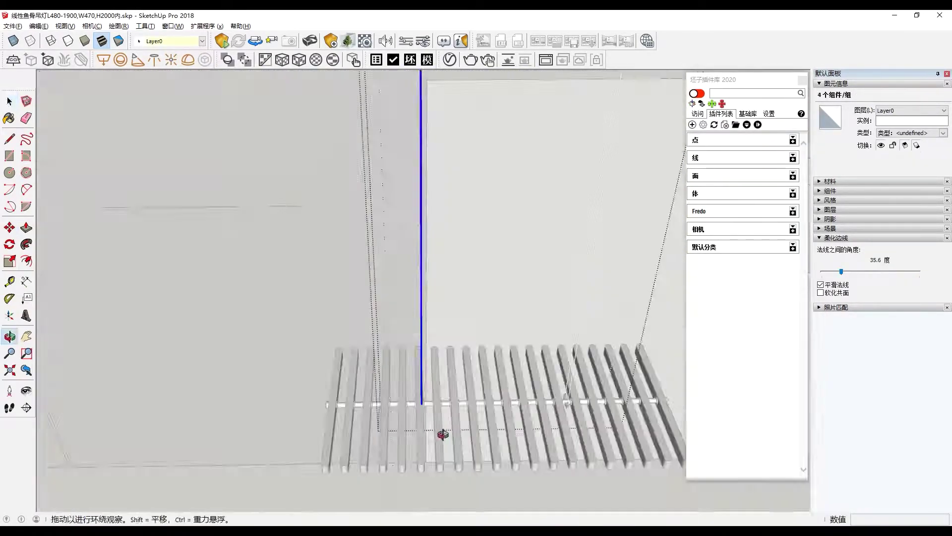
{"action": "scroll", "coordinate": [443, 436], "scroll_direction": "up", "scroll_amount": 4}
{"action": "scroll", "coordinate": [442, 361], "scroll_direction": "down", "scroll_amount": 3}
{"action": "scroll", "coordinate": [455, 442], "scroll_direction": "down", "scroll_amount": 2}
{"action": "scroll", "coordinate": [455, 442], "scroll_direction": "up", "scroll_amount": 4}
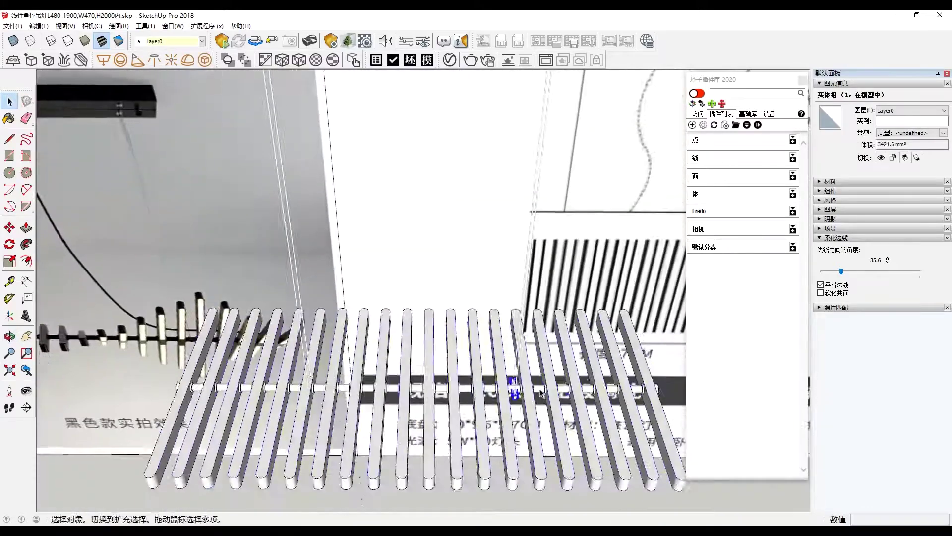
{"action": "key", "text": "space"}
{"action": "left_click", "coordinate": [373, 429]}
{"action": "left_click", "coordinate": [494, 382]}
{"action": "scroll", "coordinate": [382, 374], "scroll_direction": "down", "scroll_amount": 5}
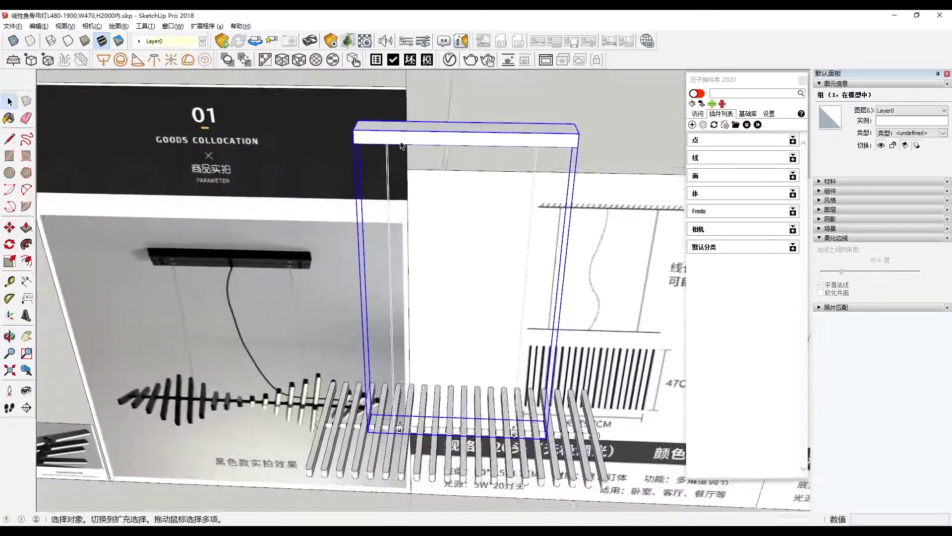
{"action": "scroll", "coordinate": [382, 374], "scroll_direction": "up", "scroll_amount": 6}
{"action": "scroll", "coordinate": [415, 286], "scroll_direction": "down", "scroll_amount": 2}
{"action": "scroll", "coordinate": [416, 286], "scroll_direction": "up", "scroll_amount": 5}
{"action": "scroll", "coordinate": [477, 251], "scroll_direction": "down", "scroll_amount": 4}
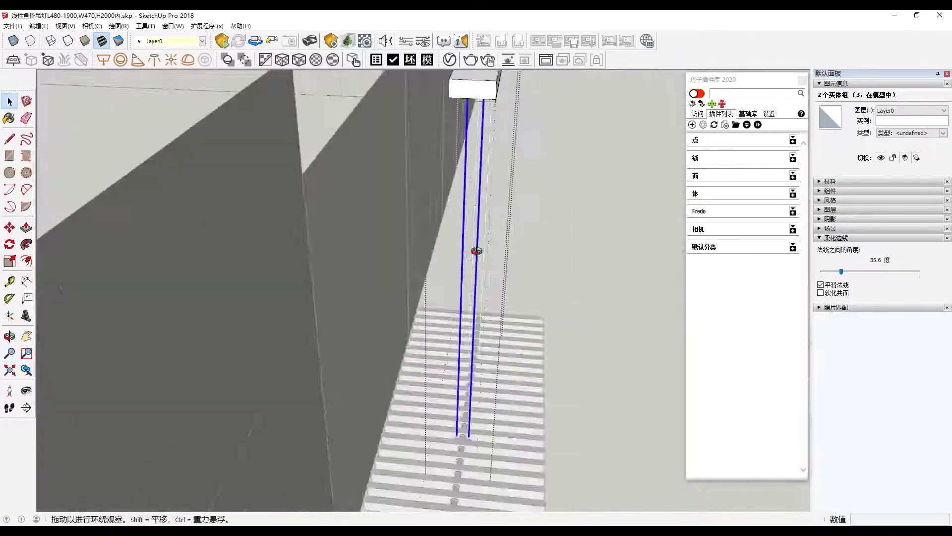
{"action": "scroll", "coordinate": [496, 140], "scroll_direction": "up", "scroll_amount": 3}
{"action": "left_click", "coordinate": [496, 140]}
{"action": "scroll", "coordinate": [488, 333], "scroll_direction": "up", "scroll_amount": 2}
{"action": "scroll", "coordinate": [452, 283], "scroll_direction": "down", "scroll_amount": 5}
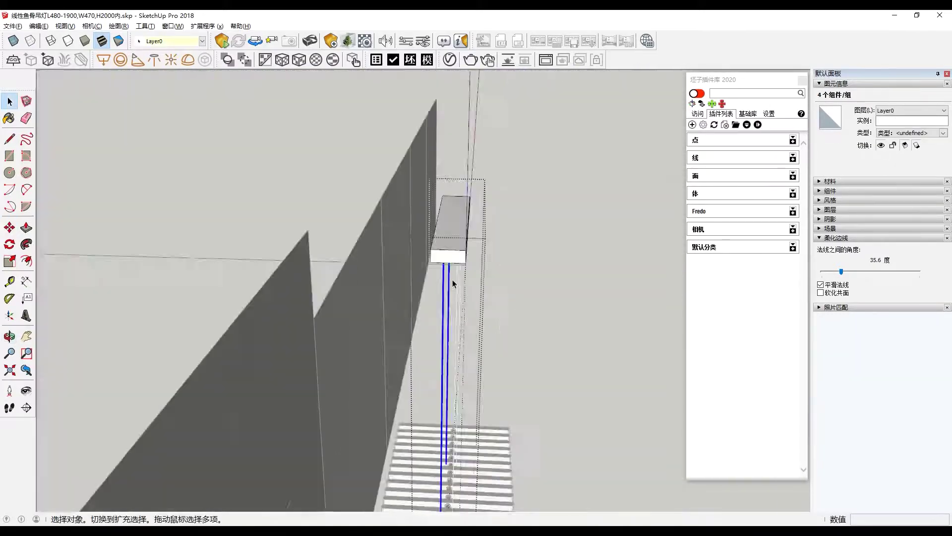
{"action": "scroll", "coordinate": [396, 276], "scroll_direction": "up", "scroll_amount": 2}
Edit the lamp group via Edit Group and orbit down to a close view of the slats
{"action": "scroll", "coordinate": [396, 275], "scroll_direction": "down", "scroll_amount": 5}
{"action": "right_click", "coordinate": [478, 165]}
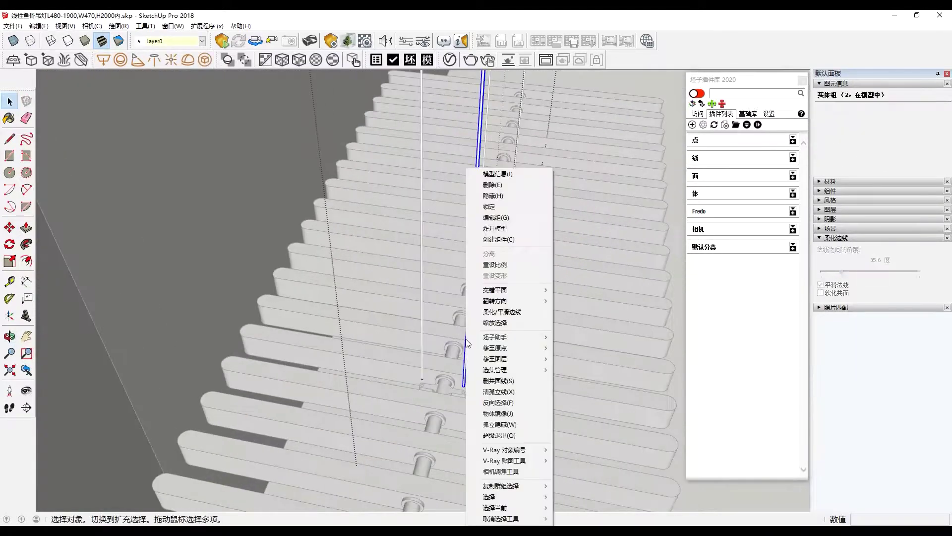
{"action": "left_click", "coordinate": [569, 221]}
{"action": "scroll", "coordinate": [451, 282], "scroll_direction": "up", "scroll_amount": 2}
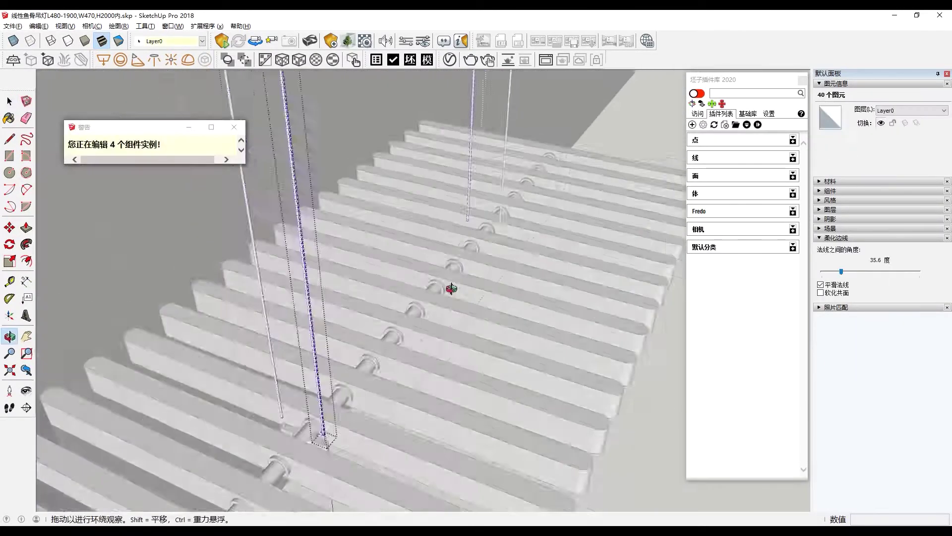
{"action": "scroll", "coordinate": [425, 255], "scroll_direction": "up", "scroll_amount": 3}
{"action": "scroll", "coordinate": [425, 255], "scroll_direction": "up", "scroll_amount": 3}
{"action": "scroll", "coordinate": [398, 211], "scroll_direction": "down", "scroll_amount": 3}
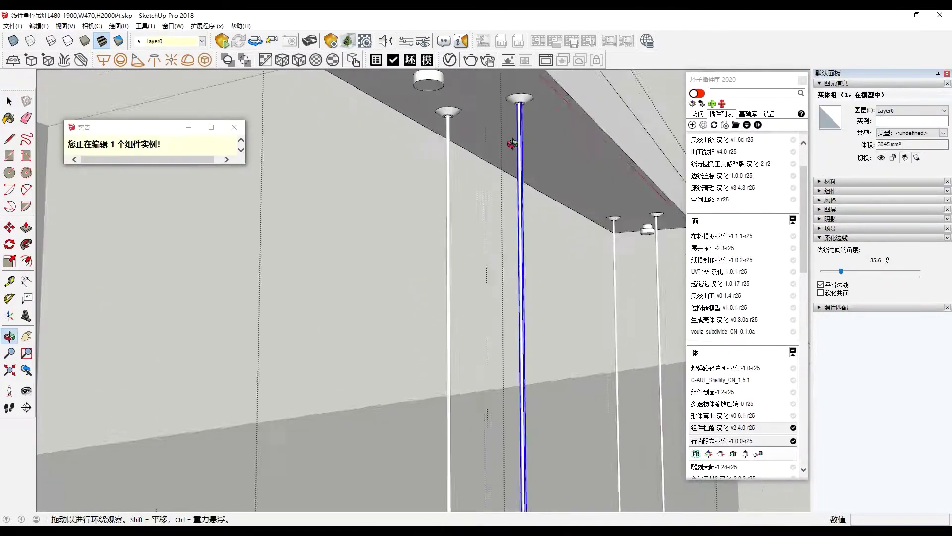
{"action": "middle_click_drag", "start_coordinate": [512, 144], "coordinate": [528, 148]}
{"action": "scroll", "coordinate": [513, 155], "scroll_direction": "down", "scroll_amount": 3}
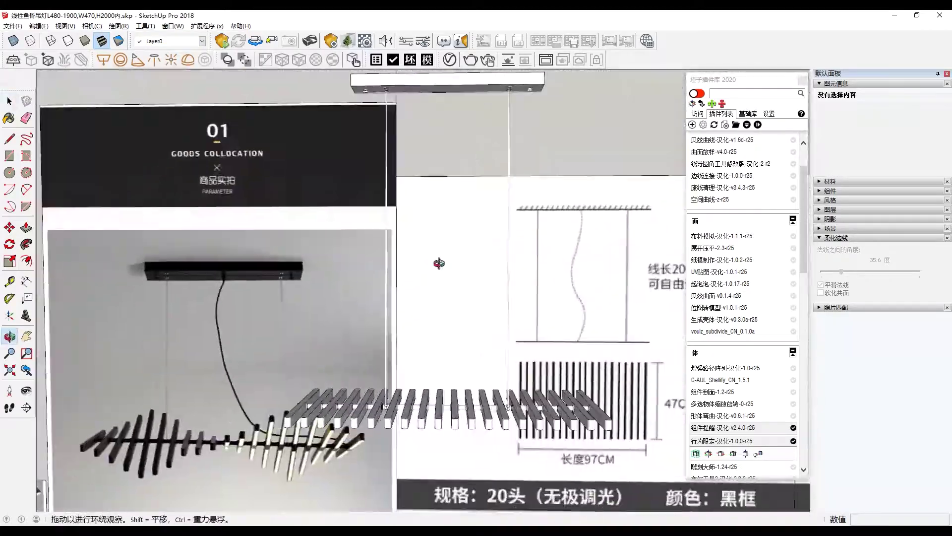
{"action": "middle_click_drag", "start_coordinate": [436, 264], "coordinate": [468, 404]}
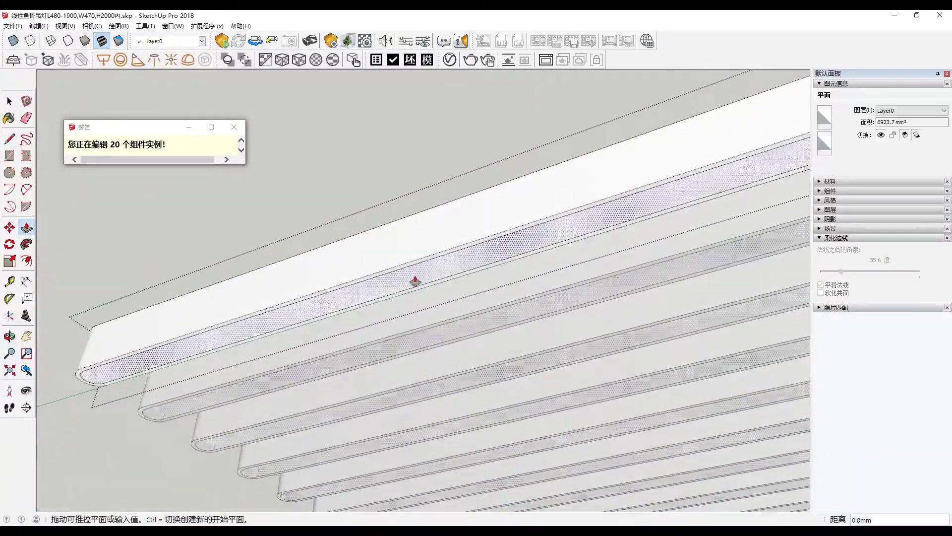
Bring up the context menu for the selected slats and switch to Push/Pull (P)
{"action": "right_click", "coordinate": [264, 295]}
{"action": "key", "text": "p"}
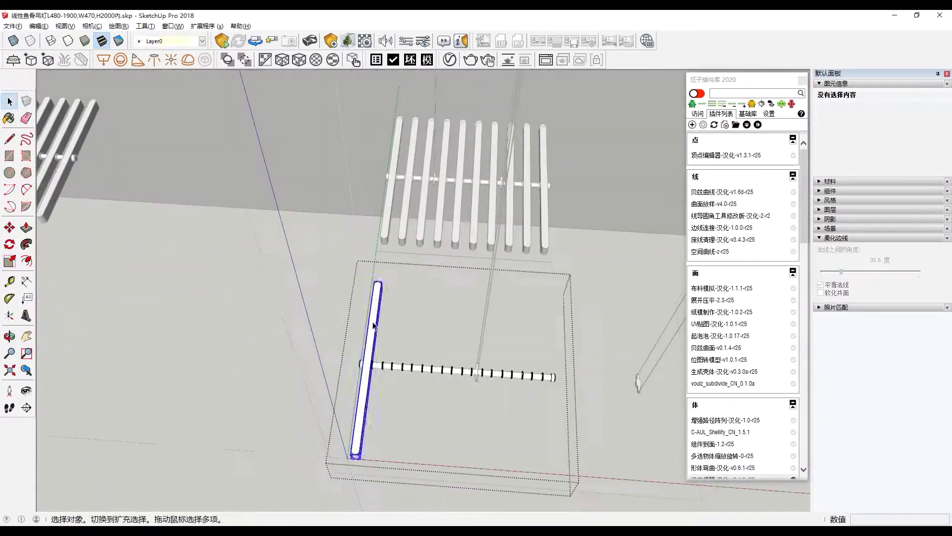
With the Eraser active, orbit around the bars to view one from another side
{"action": "scroll", "coordinate": [514, 433], "scroll_direction": "up", "scroll_amount": 10}
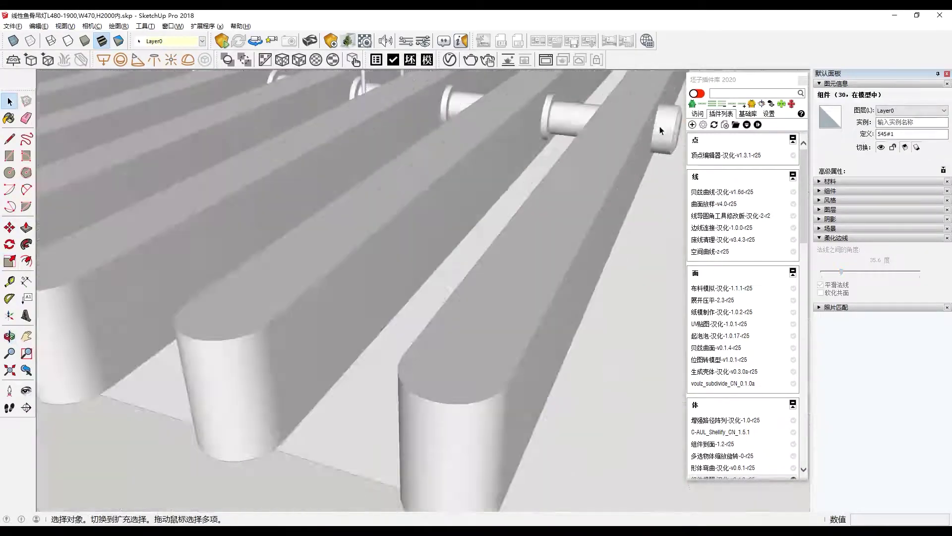
{"action": "scroll", "coordinate": [402, 272], "scroll_direction": "down", "scroll_amount": 5}
{"action": "scroll", "coordinate": [627, 322], "scroll_direction": "down", "scroll_amount": 5}
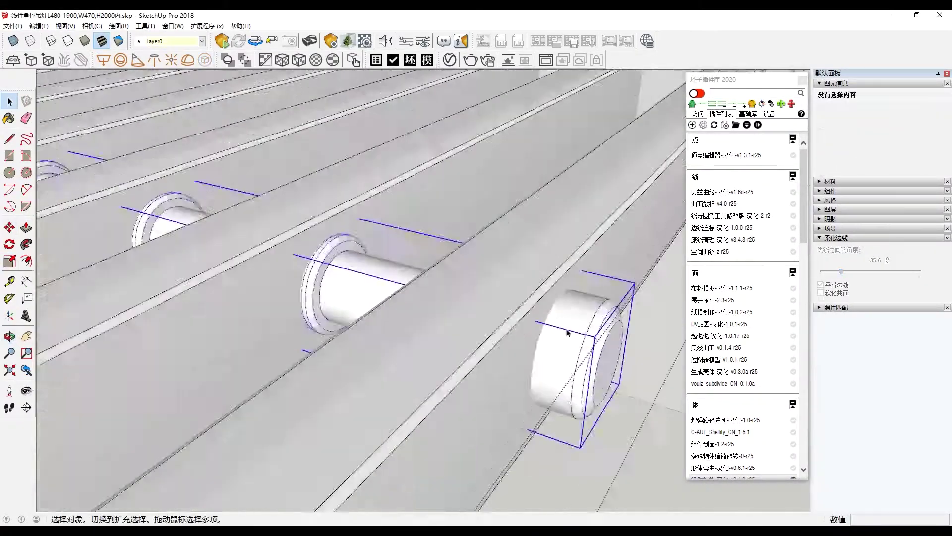
{"action": "key", "text": "e"}
{"action": "scroll", "coordinate": [246, 246], "scroll_direction": "down", "scroll_amount": 5}
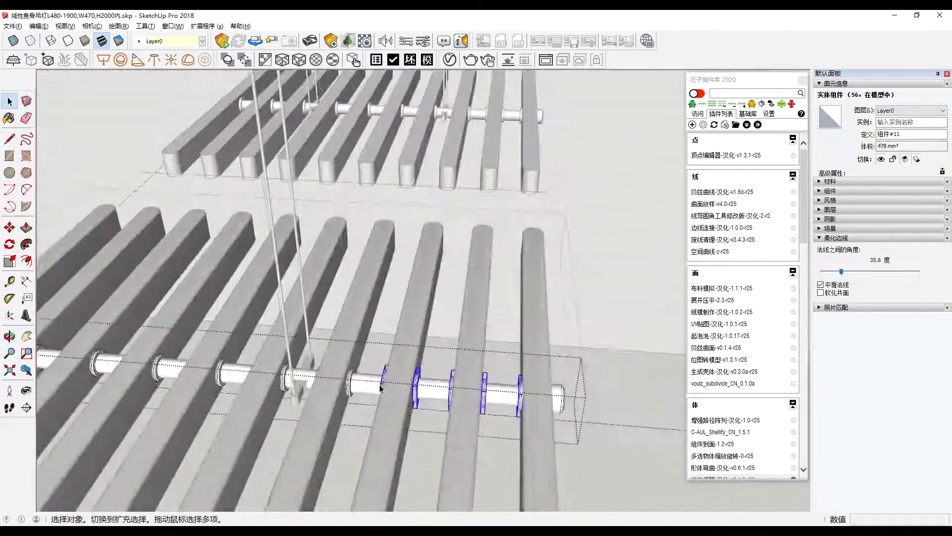
{"action": "scroll", "coordinate": [353, 384], "scroll_direction": "up", "scroll_amount": 5}
{"action": "middle_click_drag", "start_coordinate": [347, 377], "coordinate": [353, 384]}
{"action": "scroll", "coordinate": [354, 384], "scroll_direction": "down", "scroll_amount": 5}
{"action": "scroll", "coordinate": [548, 315], "scroll_direction": "up", "scroll_amount": 5}
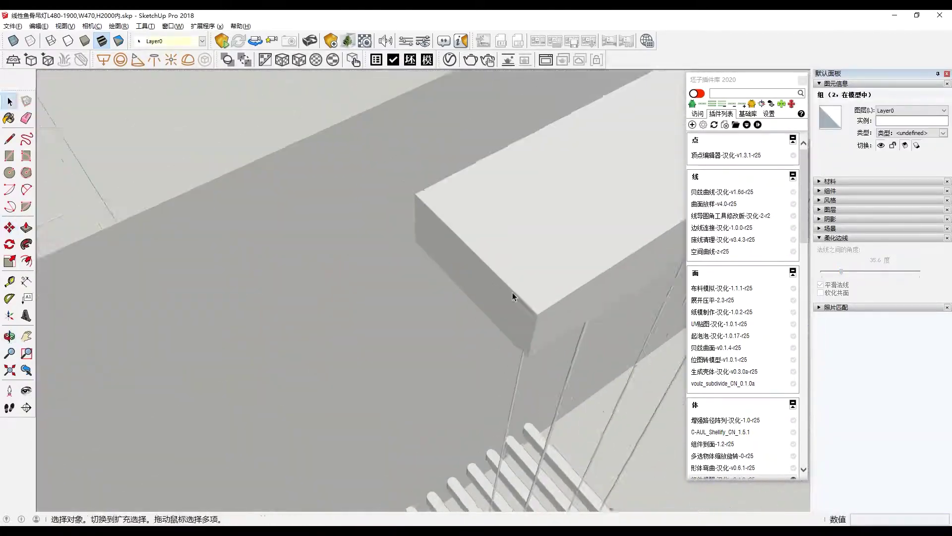
{"action": "mouse_move", "coordinate": [513, 295]}
{"action": "middle_mouse_down"}
{"action": "mouse_move", "coordinate": [522, 245]}
{"action": "mouse_move", "coordinate": [425, 240]}
{"action": "middle_mouse_up"}
{"action": "scroll", "coordinate": [397, 442], "scroll_direction": "up", "scroll_amount": 5}
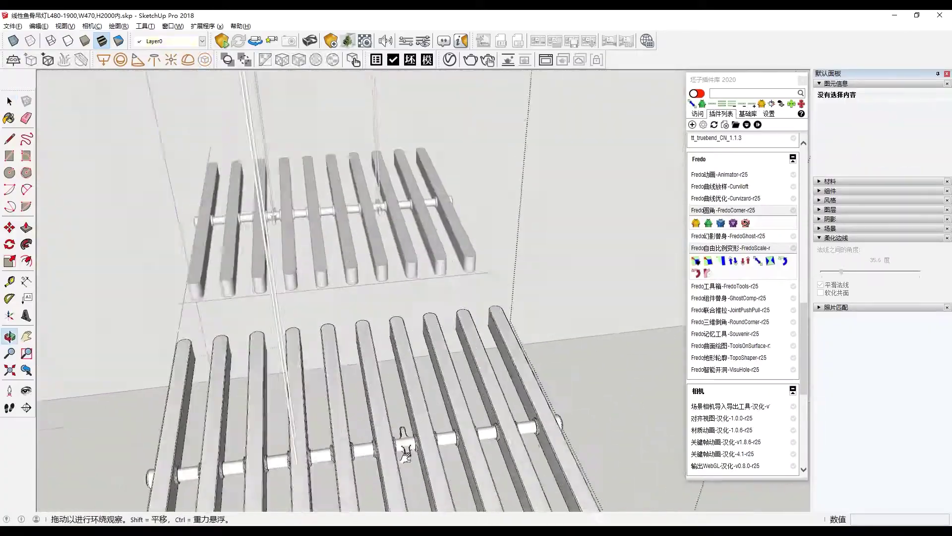
{"action": "scroll", "coordinate": [397, 414], "scroll_direction": "down", "scroll_amount": 5}
{"action": "scroll", "coordinate": [360, 334], "scroll_direction": "up", "scroll_amount": 5}
Activate Move on the crossbar and rod, then return to Select
{"action": "key", "text": "m"}
{"action": "scroll", "coordinate": [451, 278], "scroll_direction": "down", "scroll_amount": 3}
{"action": "scroll", "coordinate": [446, 372], "scroll_direction": "up", "scroll_amount": 5}
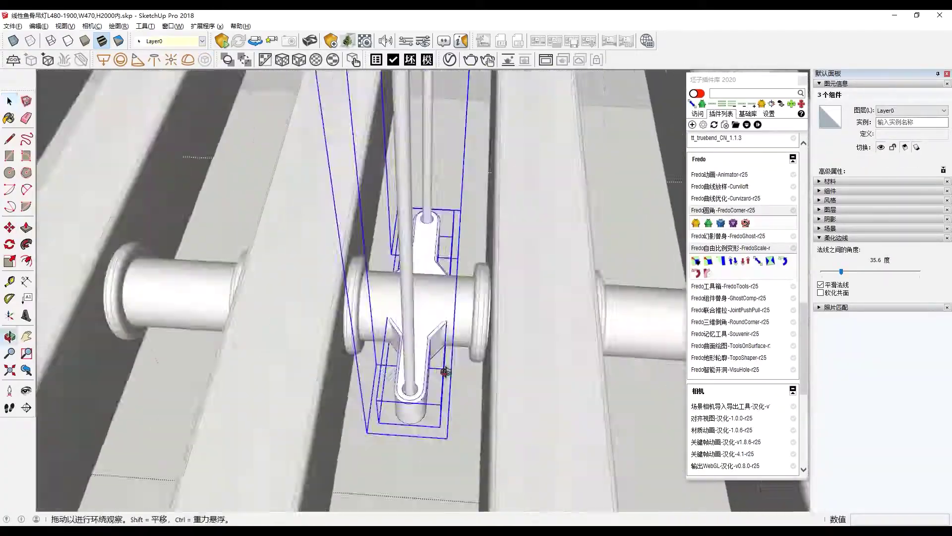
{"action": "middle_click_drag", "start_coordinate": [447, 372], "coordinate": [396, 337]}
{"action": "key", "text": "space"}
{"action": "scroll", "coordinate": [339, 215], "scroll_direction": "up", "scroll_amount": 5}
{"action": "scroll", "coordinate": [483, 282], "scroll_direction": "down", "scroll_amount": 5}
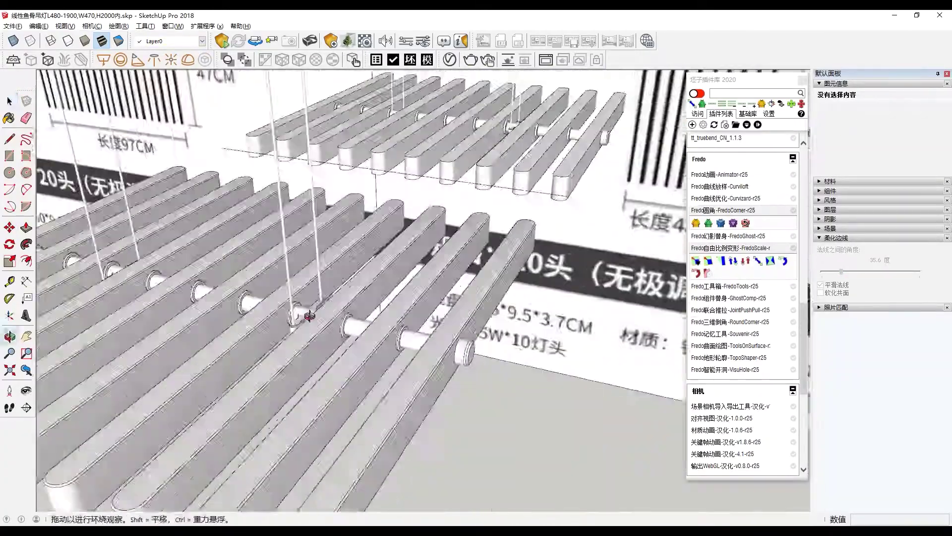
{"action": "middle_click_drag", "start_coordinate": [396, 298], "coordinate": [347, 322]}
{"action": "key", "text": "space"}
Orbit from the slatted grids and wall over to the small bar layout
{"action": "scroll", "coordinate": [337, 353], "scroll_direction": "up", "scroll_amount": 3}
{"action": "scroll", "coordinate": [336, 355], "scroll_direction": "down", "scroll_amount": 5}
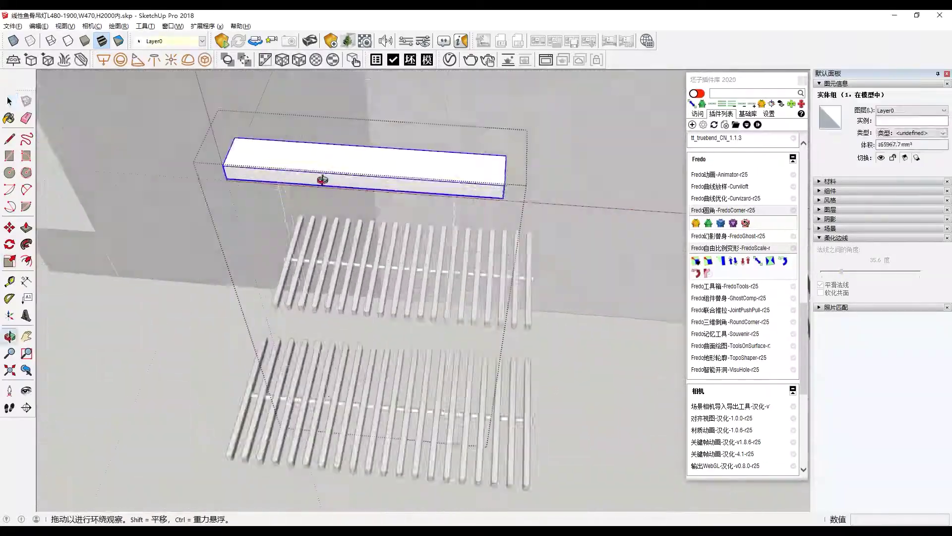
{"action": "scroll", "coordinate": [470, 402], "scroll_direction": "up", "scroll_amount": 5}
{"action": "middle_click_drag", "start_coordinate": [384, 204], "coordinate": [501, 375]}
{"action": "scroll", "coordinate": [502, 376], "scroll_direction": "up", "scroll_amount": 3}
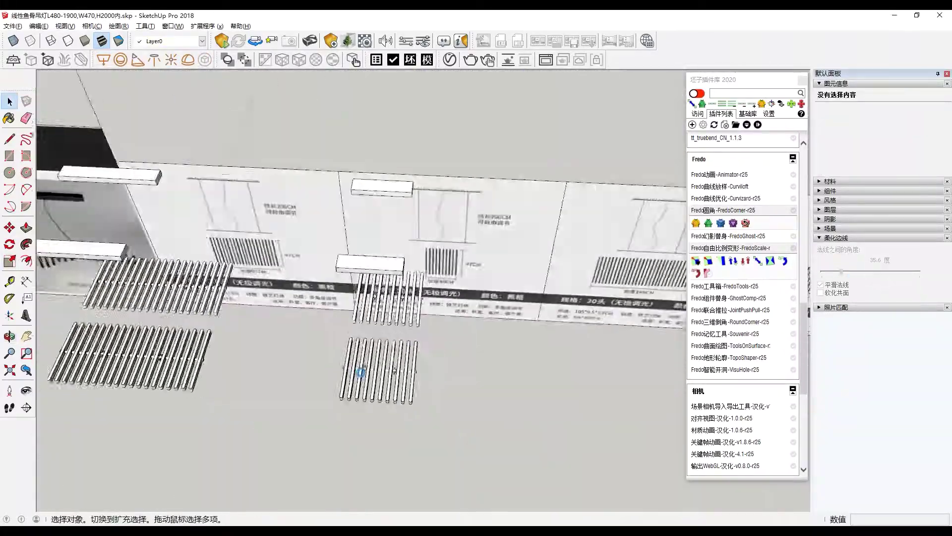
{"action": "middle_click_drag", "start_coordinate": [361, 371], "coordinate": [386, 359]}
{"action": "scroll", "coordinate": [481, 325], "scroll_direction": "up", "scroll_amount": 10}
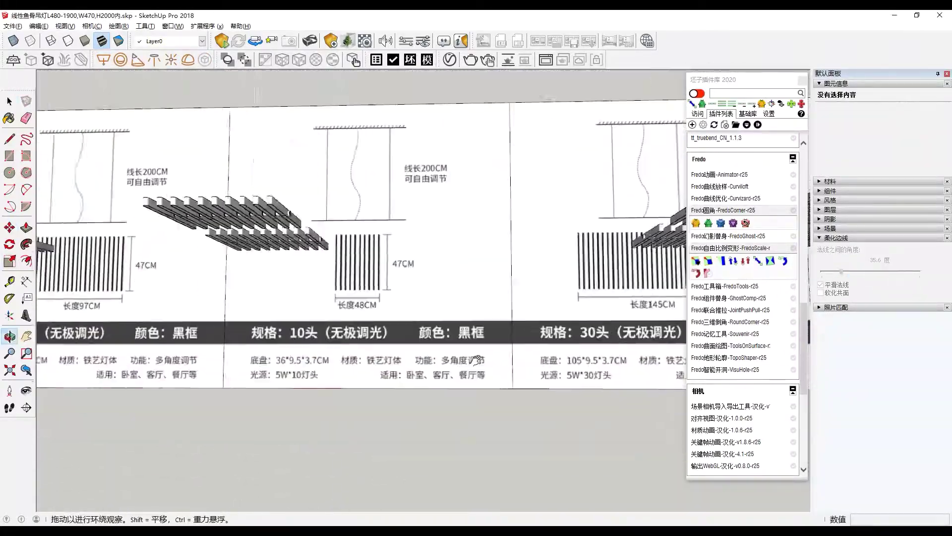
{"action": "middle_click_drag", "start_coordinate": [477, 360], "coordinate": [603, 252]}
{"action": "scroll", "coordinate": [546, 243], "scroll_direction": "up", "scroll_amount": 2}
Start moving the two selected components, then orbit over both slat rows
{"action": "key", "text": "m"}
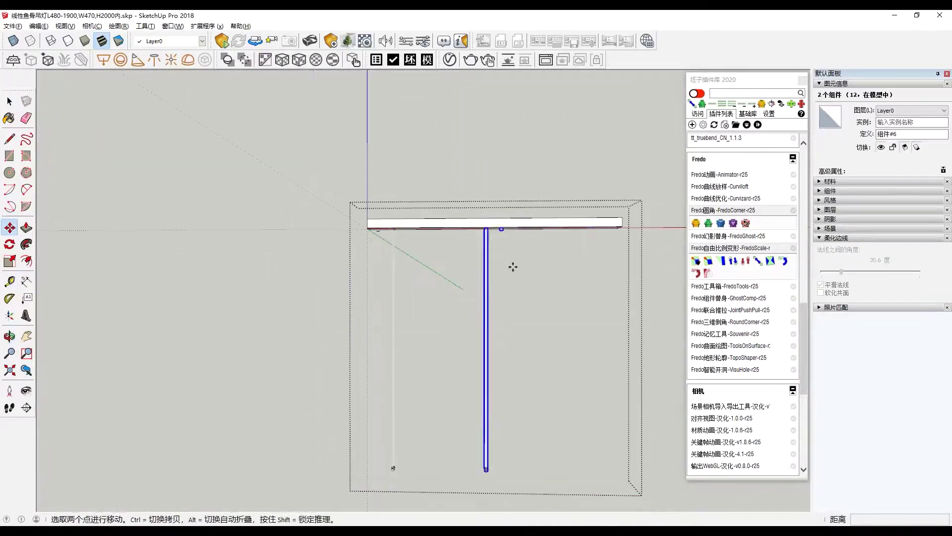
{"action": "middle_click_drag", "start_coordinate": [531, 405], "coordinate": [499, 364]}
{"action": "scroll", "coordinate": [499, 363], "scroll_direction": "up", "scroll_amount": 5}
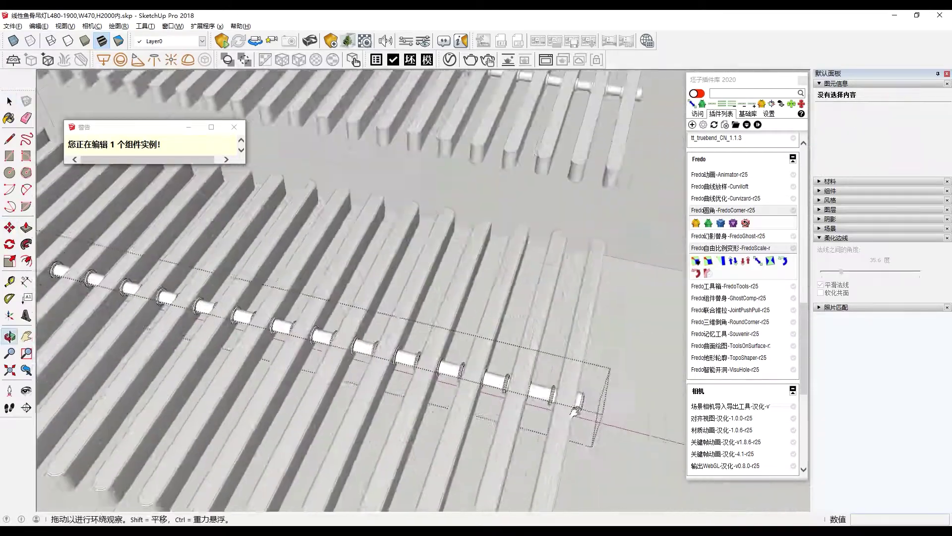
{"action": "left_click_drag", "start_coordinate": [575, 410], "coordinate": [395, 397]}
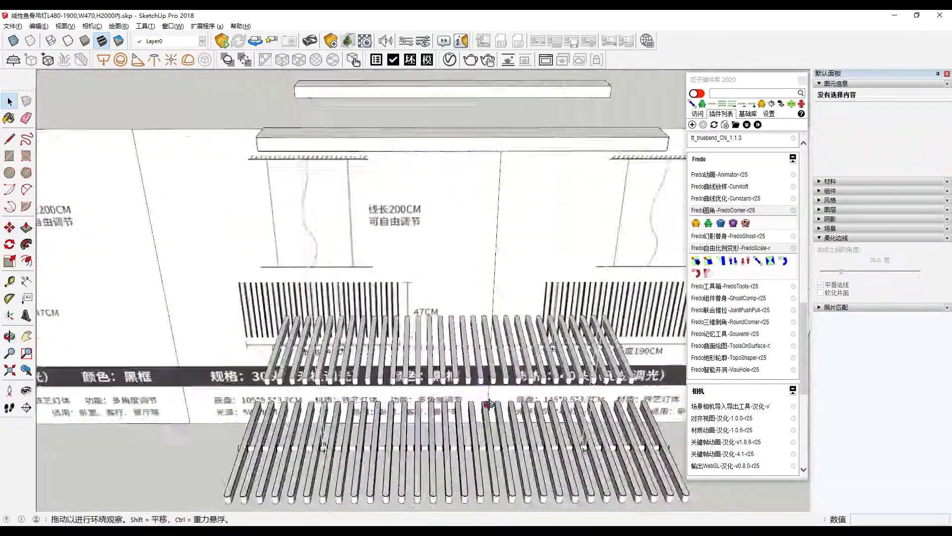
Orbit out to an oblique view of the lamp slat arrays
{"action": "middle_click_drag", "start_coordinate": [489, 405], "coordinate": [467, 195]}
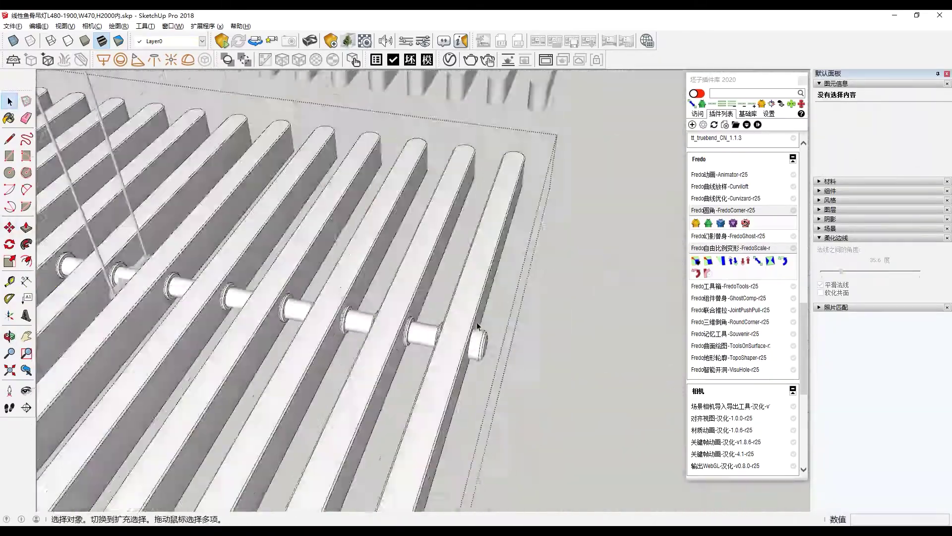
{"action": "middle_click_drag", "start_coordinate": [477, 322], "coordinate": [513, 378]}
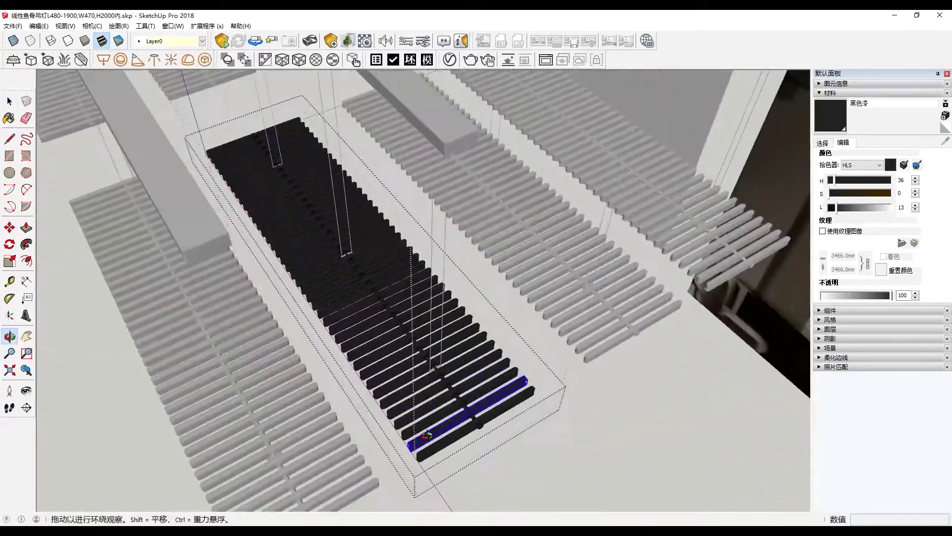
Enter the black bar group for editing and orbit until the selected bar runs diagonally
{"action": "middle_click_drag", "start_coordinate": [425, 435], "coordinate": [315, 383]}
{"action": "key", "text": "space"}
{"action": "middle_click_drag", "start_coordinate": [182, 403], "coordinate": [528, 386]}
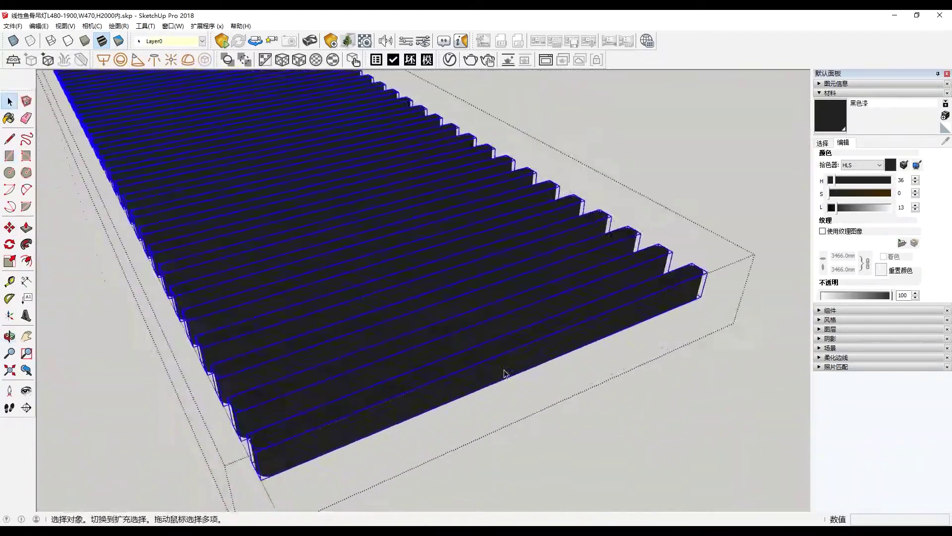
{"action": "double_click", "coordinate": [487, 375]}
{"action": "scroll", "coordinate": [486, 379], "scroll_direction": "down", "scroll_amount": 5}
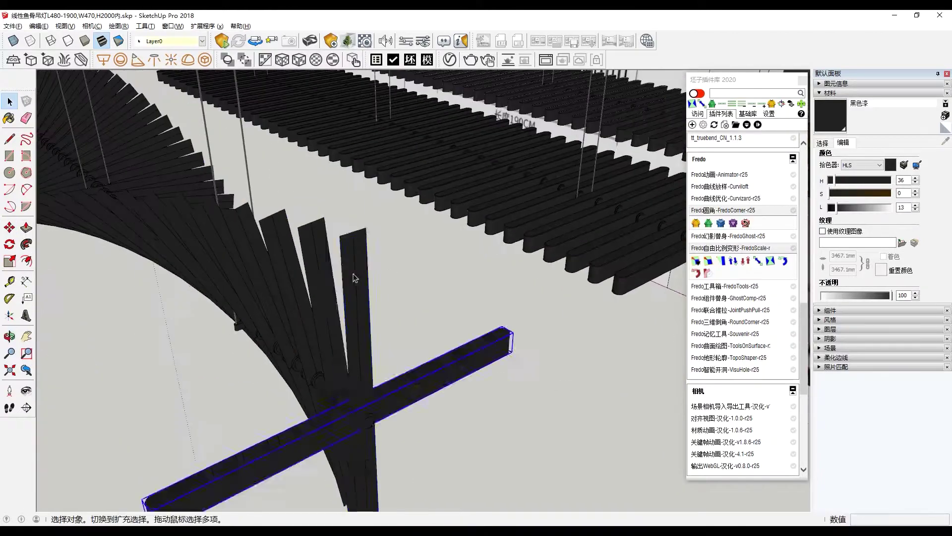
{"action": "middle_click_drag", "start_coordinate": [385, 250], "coordinate": [477, 281]}
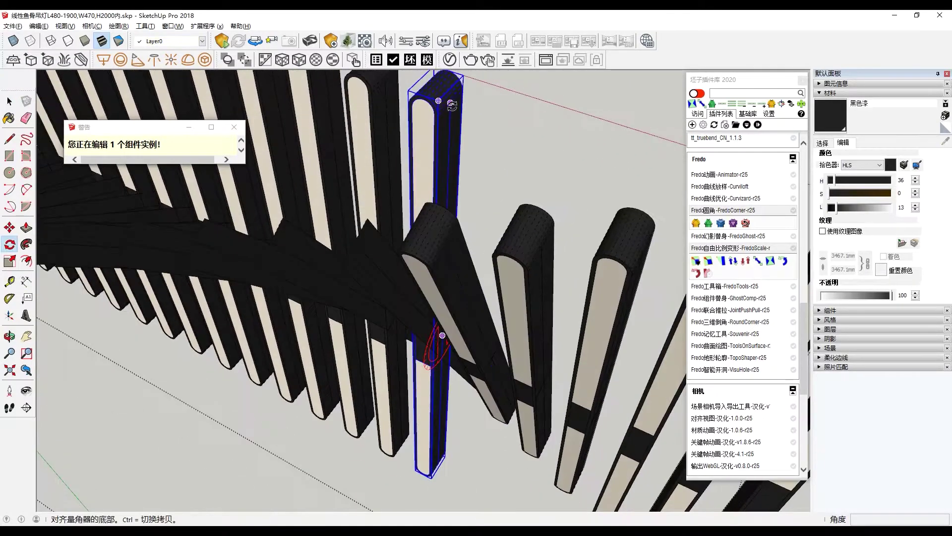
{"action": "middle_click_drag", "start_coordinate": [433, 333], "coordinate": [367, 319]}
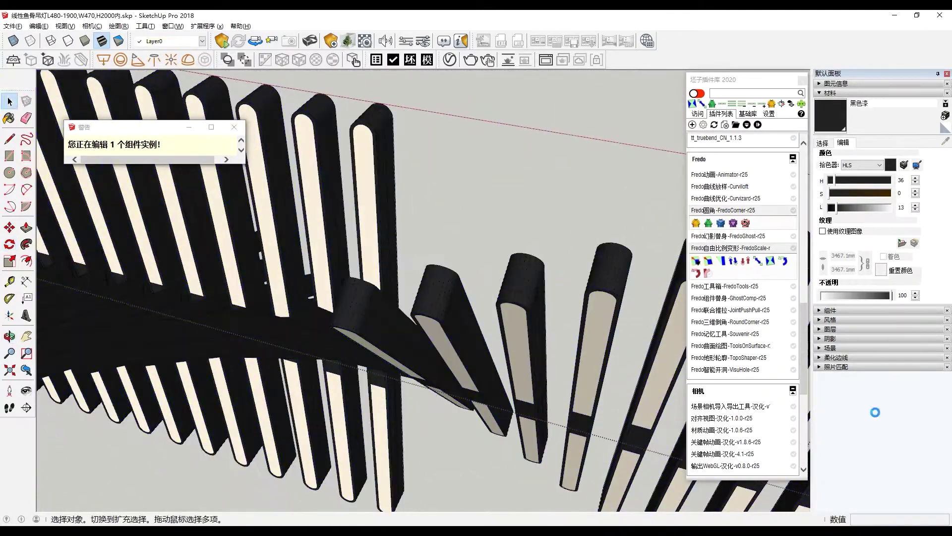
{"action": "mouse_move", "coordinate": [372, 403]}
{"action": "middle_mouse_down"}
{"action": "mouse_move", "coordinate": [320, 328]}
{"action": "mouse_move", "coordinate": [372, 304]}
{"action": "mouse_move", "coordinate": [314, 270]}
{"action": "mouse_move", "coordinate": [325, 311]}
{"action": "mouse_move", "coordinate": [290, 268]}
{"action": "middle_mouse_up"}
Rotate the selected bar about the spine, then view the whole fin array
{"action": "key", "text": "q"}
{"action": "key", "text": "q"}
{"action": "key", "text": "space"}
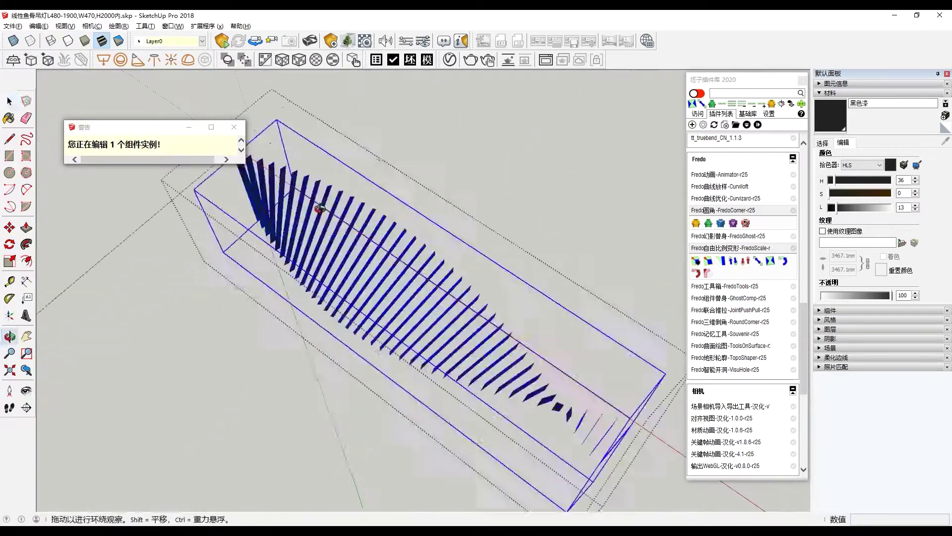
{"action": "scroll", "coordinate": [566, 266], "scroll_direction": "down", "scroll_amount": 5}
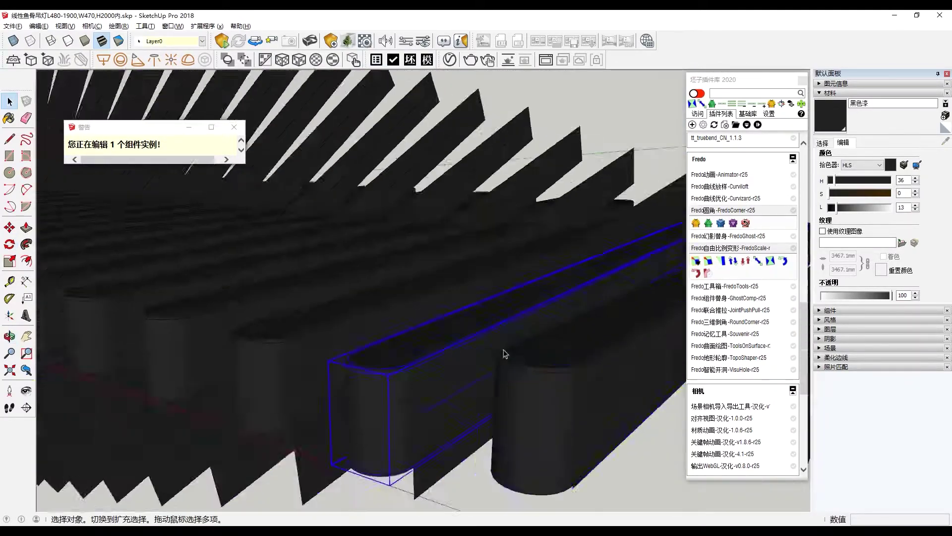
{"action": "scroll", "coordinate": [504, 353], "scroll_direction": "up", "scroll_amount": 3}
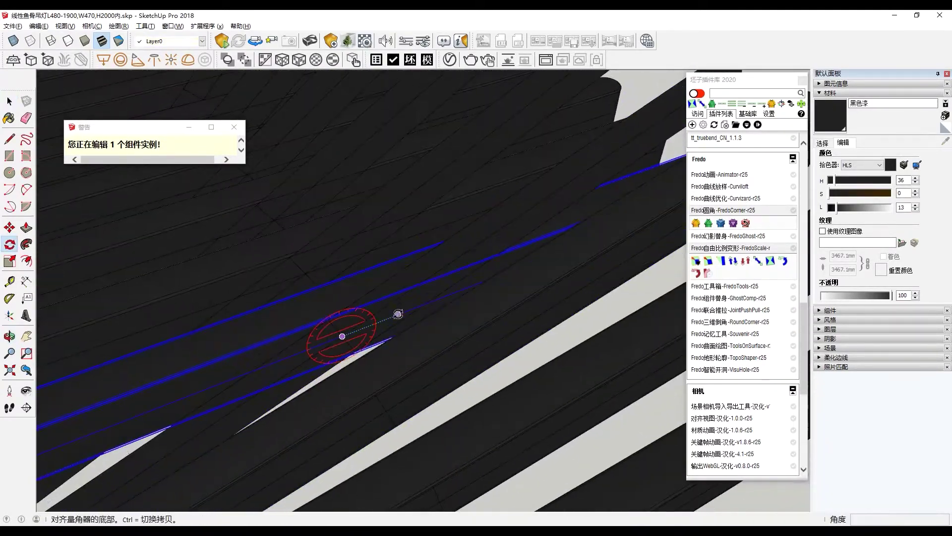
{"action": "key", "text": "space"}
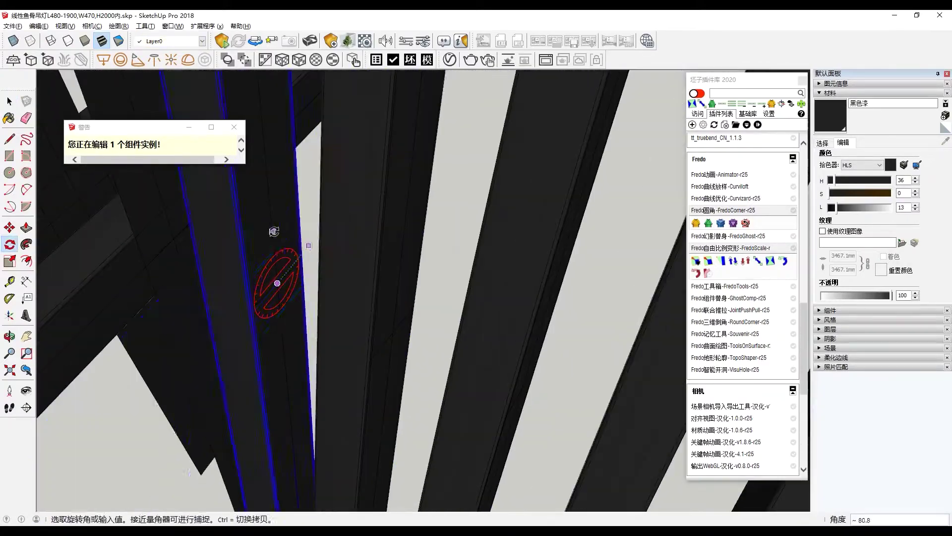
{"action": "middle_click_drag", "start_coordinate": [267, 265], "coordinate": [303, 269]}
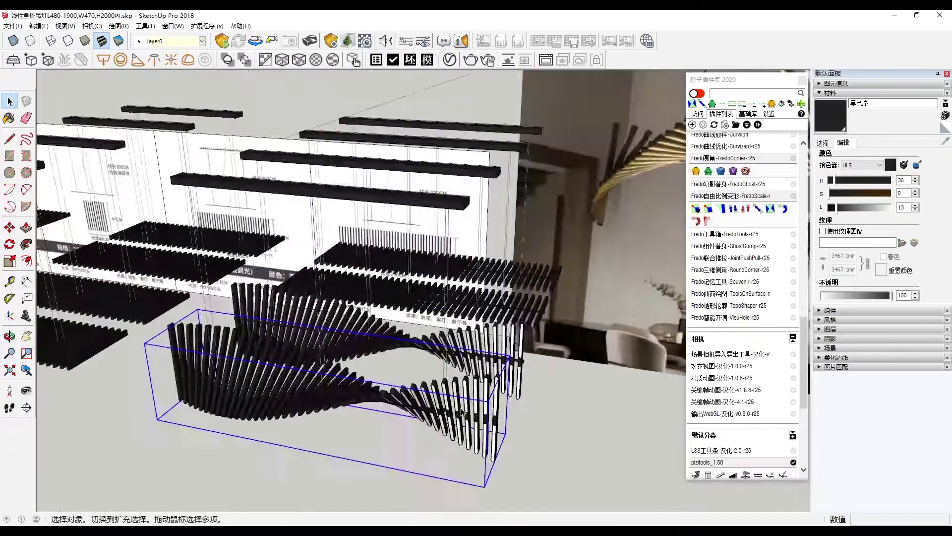
{"action": "middle_click_drag", "start_coordinate": [463, 411], "coordinate": [428, 404]}
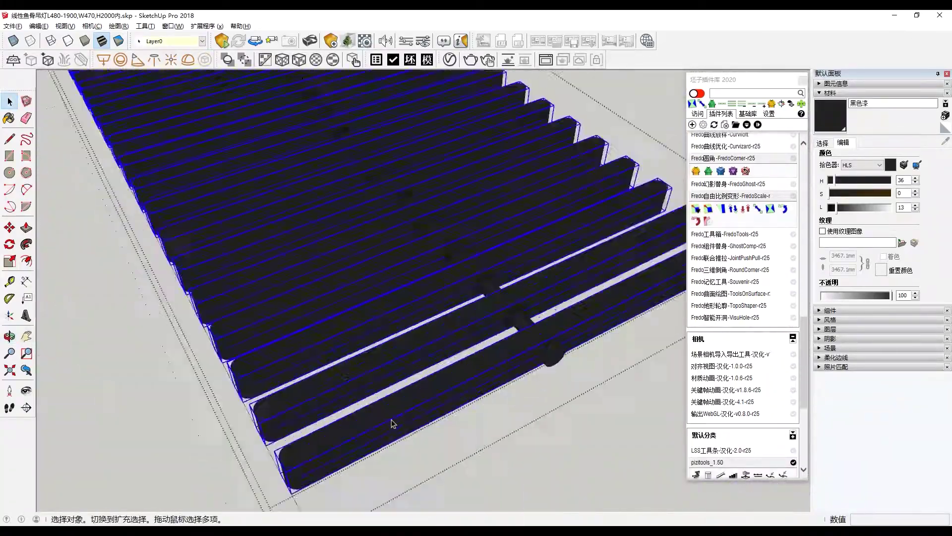
{"action": "scroll", "coordinate": [335, 326], "scroll_direction": "up", "scroll_amount": 5}
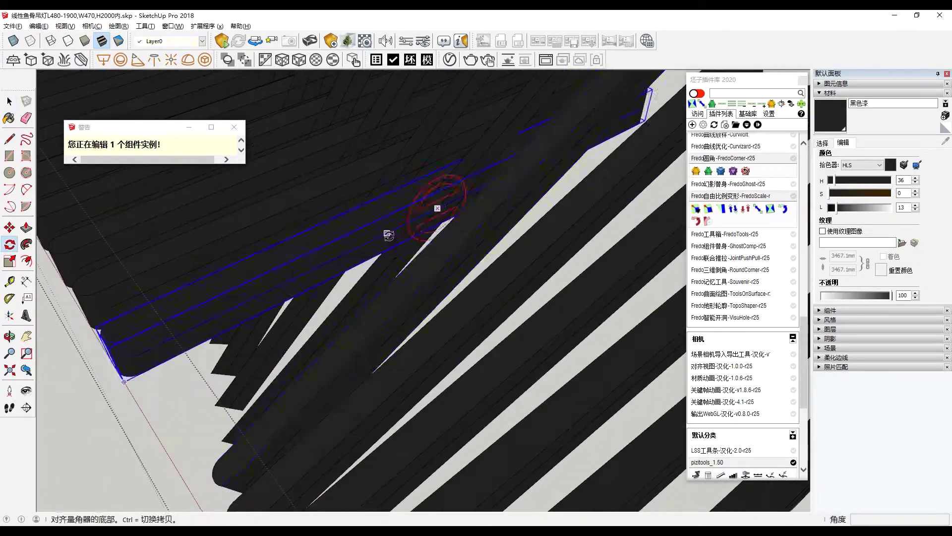
{"action": "scroll", "coordinate": [388, 236], "scroll_direction": "down", "scroll_amount": 5}
{"action": "mouse_move", "coordinate": [425, 227]}
{"action": "middle_mouse_down"}
{"action": "mouse_move", "coordinate": [519, 259]}
{"action": "mouse_move", "coordinate": [468, 269]}
{"action": "mouse_move", "coordinate": [443, 326]}
{"action": "middle_mouse_up"}
Orbit onto the selected fin's edge and start rotating it with Q
{"action": "scroll", "coordinate": [469, 269], "scroll_direction": "up", "scroll_amount": 5}
{"action": "scroll", "coordinate": [522, 257], "scroll_direction": "down", "scroll_amount": 5}
{"action": "scroll", "coordinate": [443, 325], "scroll_direction": "up", "scroll_amount": 5}
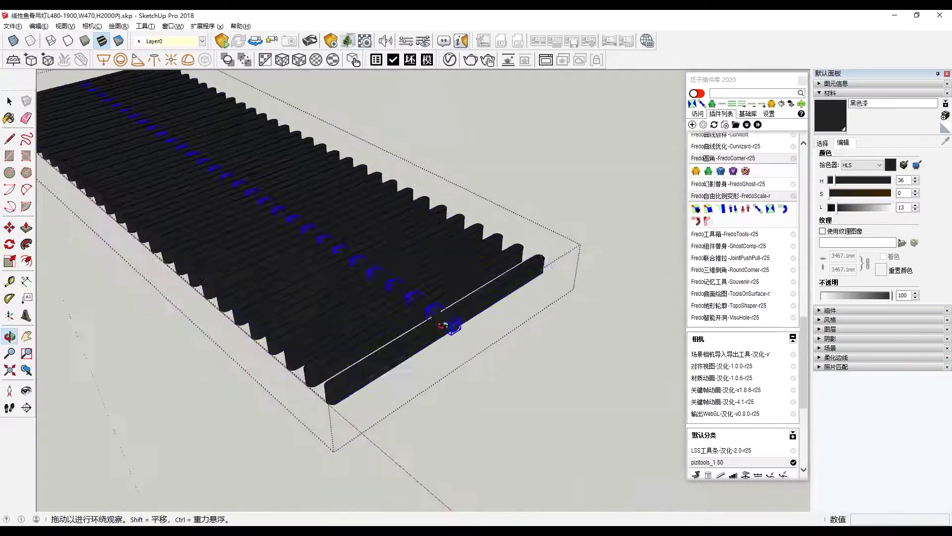
{"action": "scroll", "coordinate": [387, 343], "scroll_direction": "up", "scroll_amount": 5}
{"action": "middle_click_drag", "start_coordinate": [395, 255], "coordinate": [463, 180]}
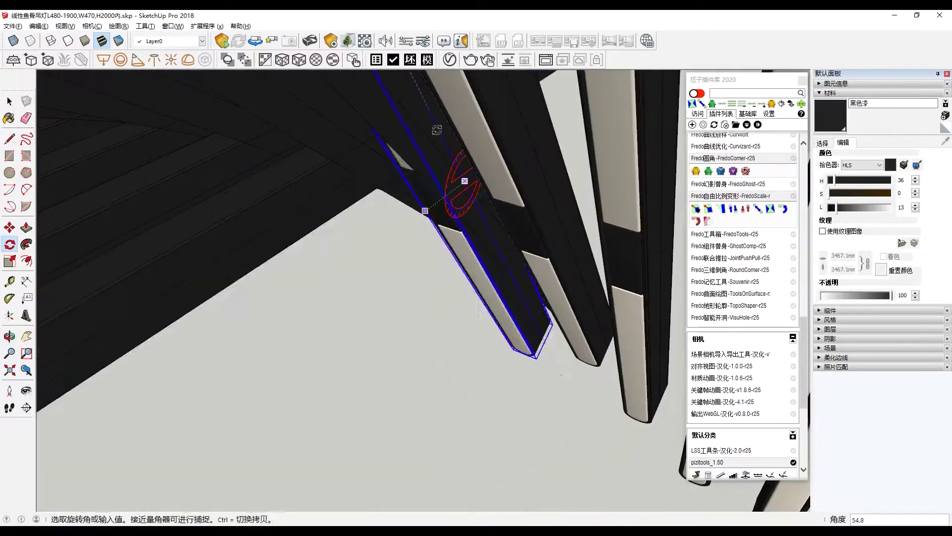
{"action": "scroll", "coordinate": [555, 187], "scroll_direction": "up", "scroll_amount": 3}
{"action": "middle_click_drag", "start_coordinate": [555, 187], "coordinate": [527, 148]}
{"action": "scroll", "coordinate": [546, 266], "scroll_direction": "down", "scroll_amount": 5}
{"action": "scroll", "coordinate": [443, 225], "scroll_direction": "up", "scroll_amount": 5}
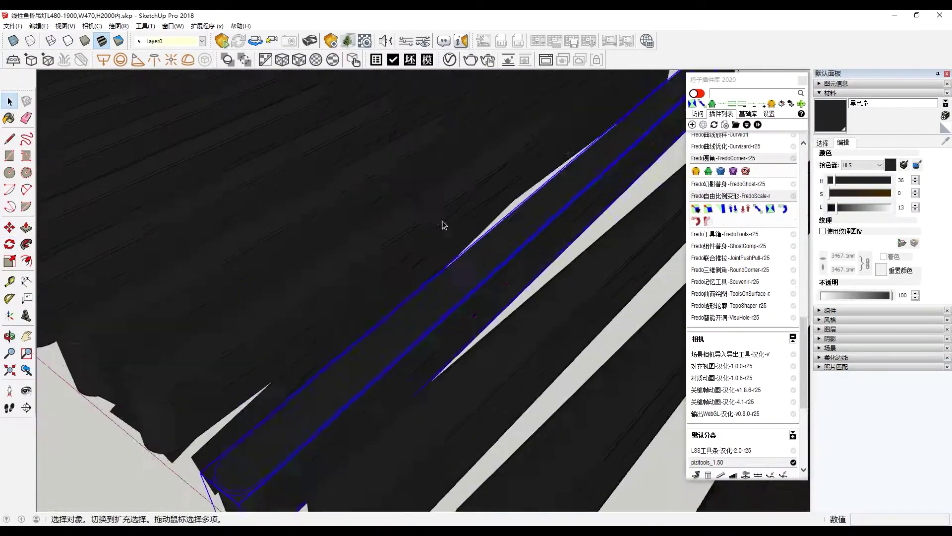
{"action": "key", "text": "q"}
{"action": "scroll", "coordinate": [484, 217], "scroll_direction": "down", "scroll_amount": 3}
{"action": "mouse_move", "coordinate": [480, 204]}
{"action": "middle_mouse_down"}
{"action": "mouse_move", "coordinate": [458, 249]}
{"action": "mouse_move", "coordinate": [542, 238]}
{"action": "middle_mouse_up"}
{"action": "key", "text": "space"}
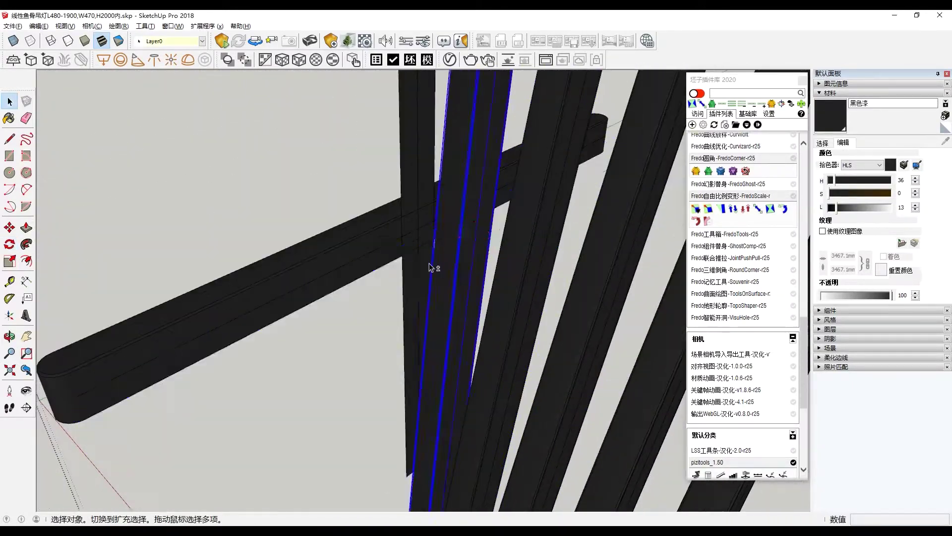
Enter the fin array component for editing and select a single beam
{"action": "middle_click_drag", "start_coordinate": [429, 262], "coordinate": [461, 222]}
{"action": "scroll", "coordinate": [429, 349], "scroll_direction": "down", "scroll_amount": 5}
{"action": "mouse_move", "coordinate": [428, 350]}
{"action": "middle_mouse_down"}
{"action": "mouse_move", "coordinate": [408, 329]}
{"action": "mouse_move", "coordinate": [421, 374]}
{"action": "mouse_move", "coordinate": [496, 377]}
{"action": "middle_mouse_up"}
{"action": "double_click", "coordinate": [408, 329]}
{"action": "scroll", "coordinate": [408, 329], "scroll_direction": "up", "scroll_amount": 5}
{"action": "key", "text": "Escape"}
{"action": "scroll", "coordinate": [546, 380], "scroll_direction": "down", "scroll_amount": 5}
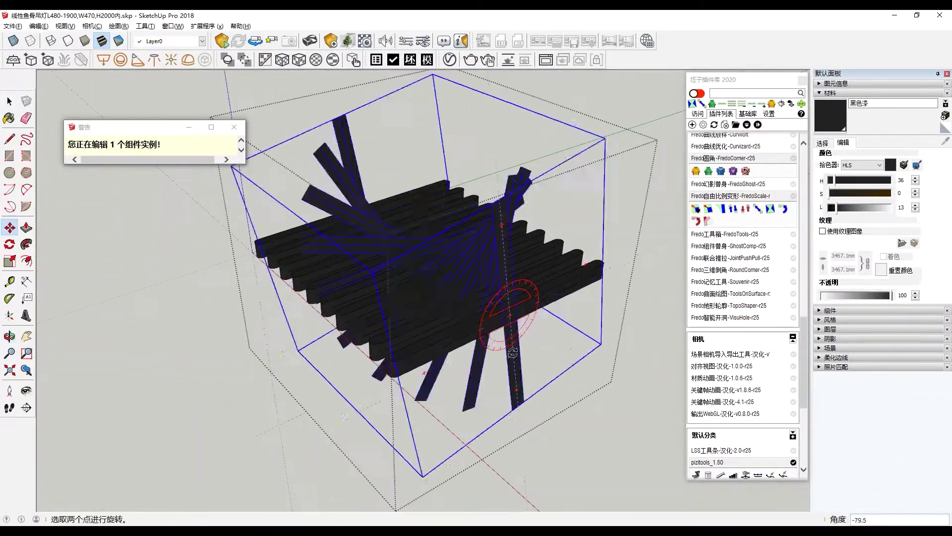
{"action": "key", "text": "space"}
{"action": "scroll", "coordinate": [512, 347], "scroll_direction": "up", "scroll_amount": 5}
{"action": "left_click", "coordinate": [514, 306]}
Rotate the selected beam about a centre on it, fanning it around the spine
{"action": "mouse_move", "coordinate": [577, 203]}
{"action": "middle_mouse_down"}
{"action": "mouse_move", "coordinate": [463, 268]}
{"action": "mouse_move", "coordinate": [458, 223]}
{"action": "middle_mouse_up"}
{"action": "key", "text": "space"}
{"action": "scroll", "coordinate": [398, 169], "scroll_direction": "down", "scroll_amount": 3}
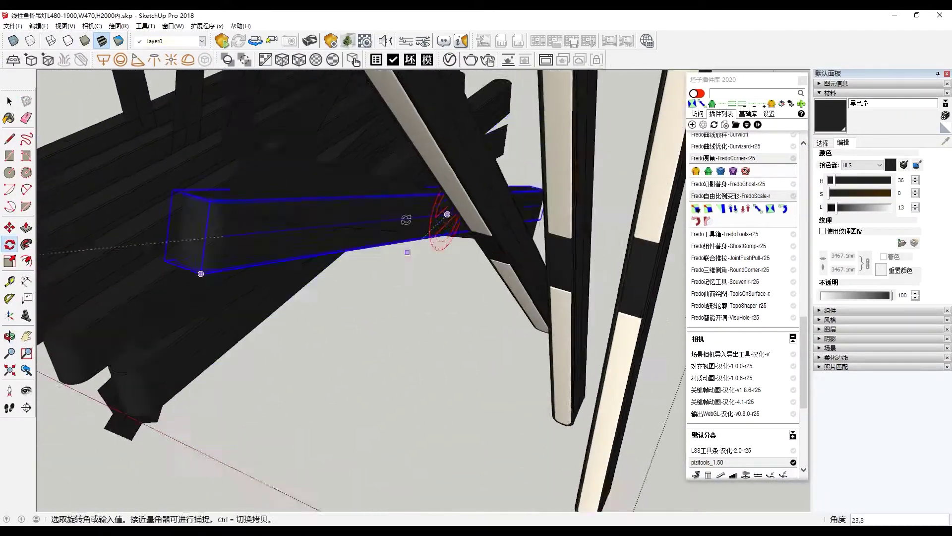
{"action": "middle_click_drag", "start_coordinate": [415, 283], "coordinate": [500, 202]}
{"action": "left_click", "coordinate": [440, 207]}
{"action": "left_click", "coordinate": [427, 241]}
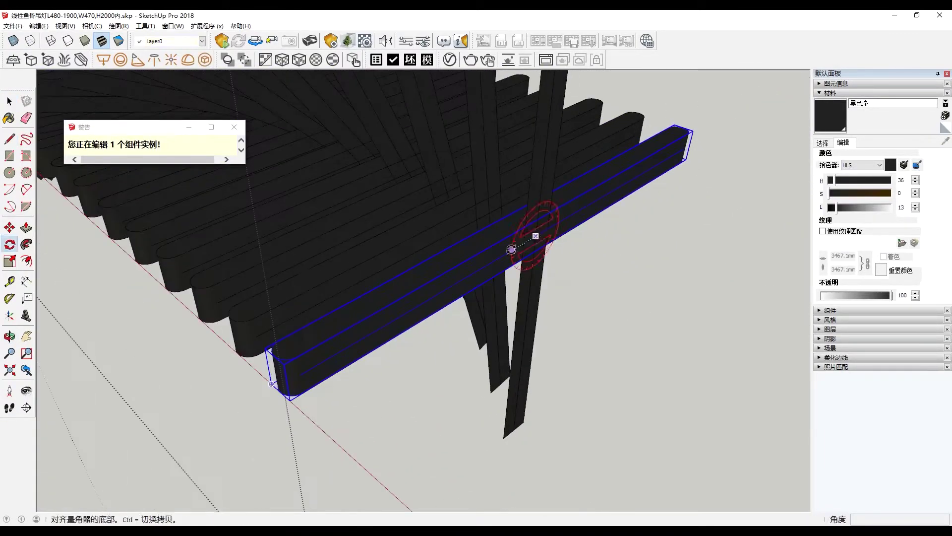
{"action": "mouse_move", "coordinate": [511, 248]}
{"action": "middle_mouse_down"}
{"action": "mouse_move", "coordinate": [517, 194]}
{"action": "mouse_move", "coordinate": [498, 231]}
{"action": "middle_mouse_up"}
{"action": "key", "text": "q"}
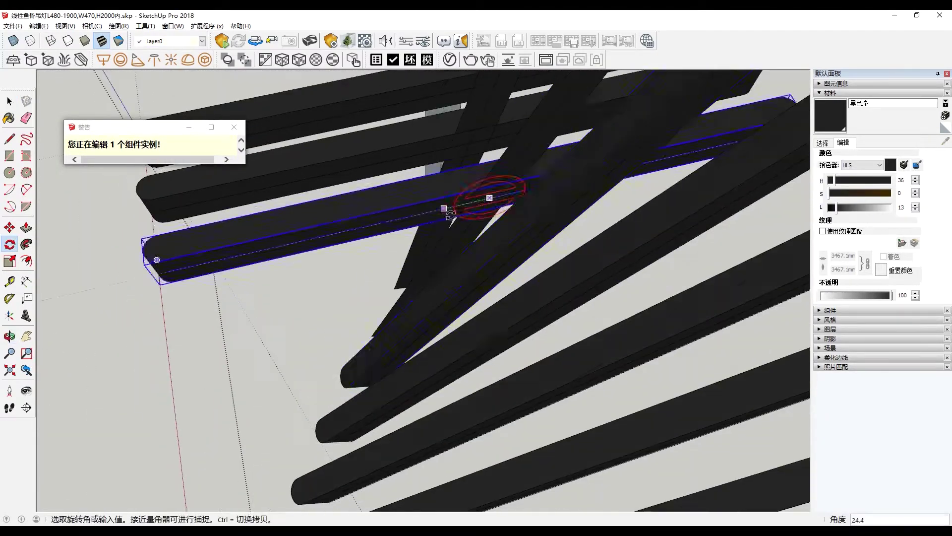
{"action": "scroll", "coordinate": [498, 231], "scroll_direction": "down", "scroll_amount": 10}
{"action": "middle_click_drag", "start_coordinate": [486, 198], "coordinate": [451, 268]}
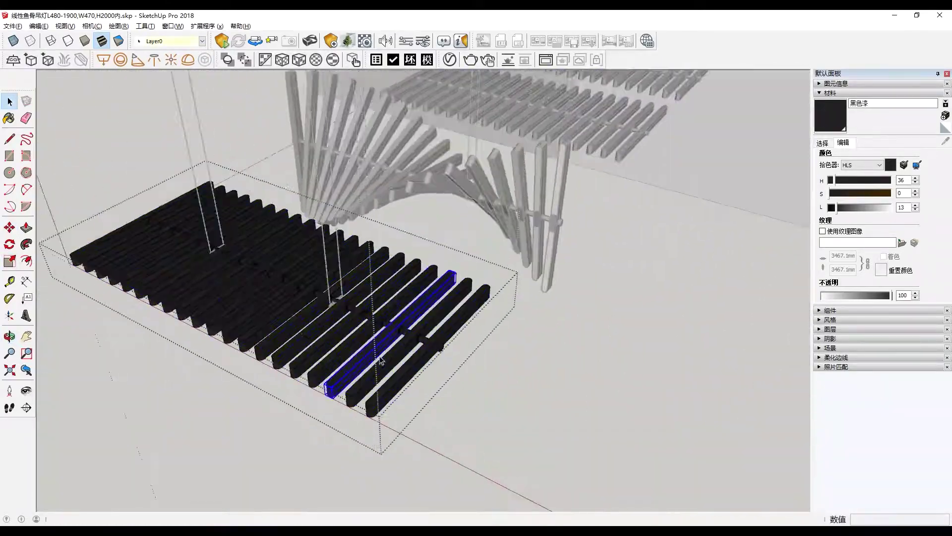
Orbit around the twisted lamp and pull out to see it whole
{"action": "middle_click_drag", "start_coordinate": [405, 310], "coordinate": [402, 263]}
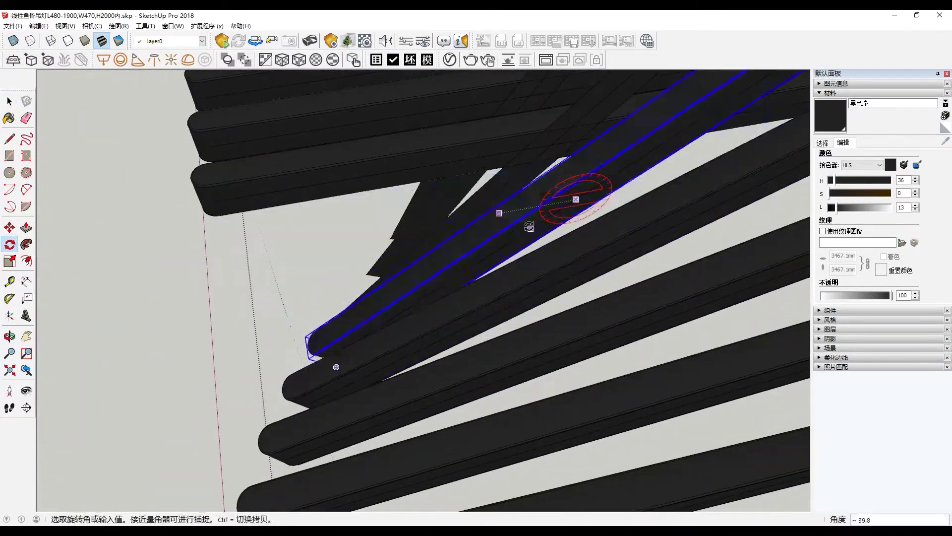
{"action": "scroll", "coordinate": [542, 213], "scroll_direction": "down", "scroll_amount": 5}
{"action": "middle_click_drag", "start_coordinate": [618, 215], "coordinate": [521, 256]}
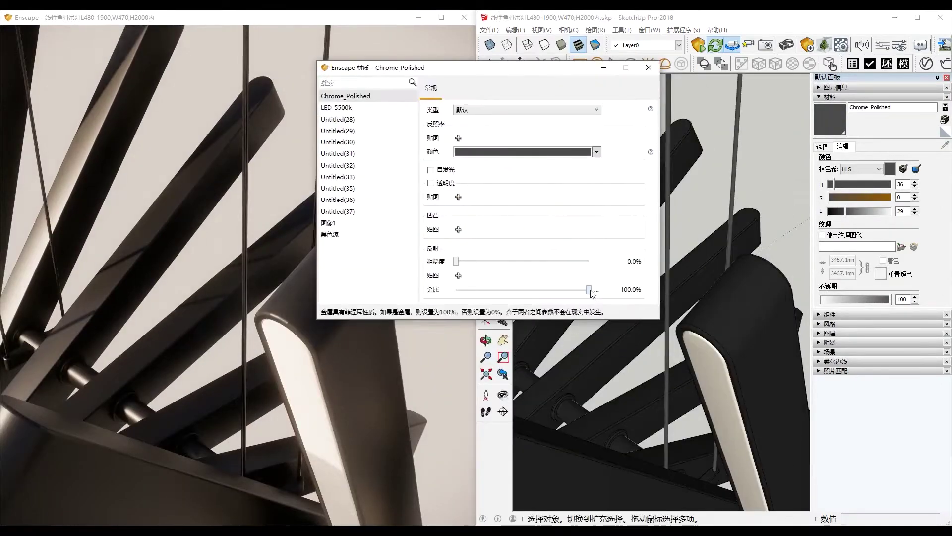
Raise the Chrome_Polished roughness to about 47.8% in Enscape Materials
{"action": "left_click", "coordinate": [578, 152]}
{"action": "left_click_drag", "start_coordinate": [458, 261], "coordinate": [520, 262]}
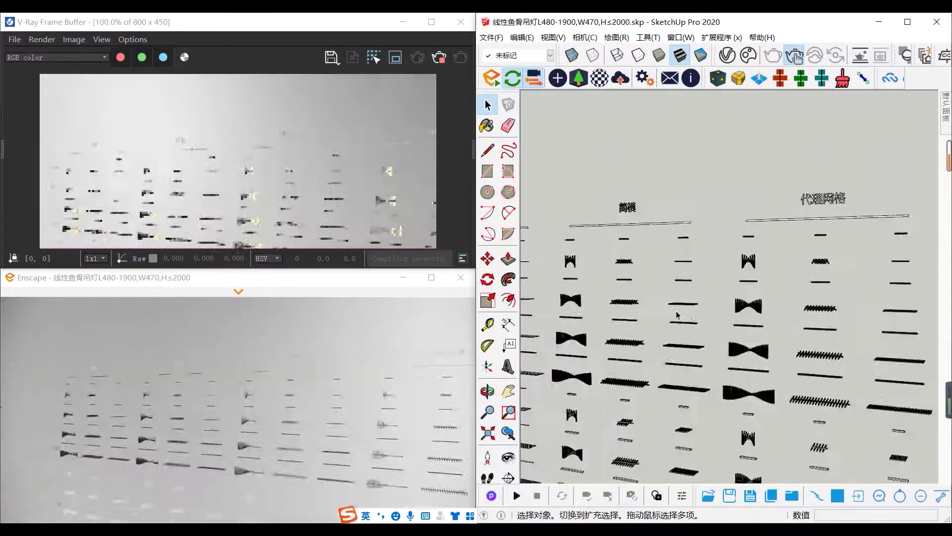
Orbit and zoom in close on the lamp bars, then leave orbit mode
{"action": "middle_click_drag", "start_coordinate": [677, 314], "coordinate": [685, 248]}
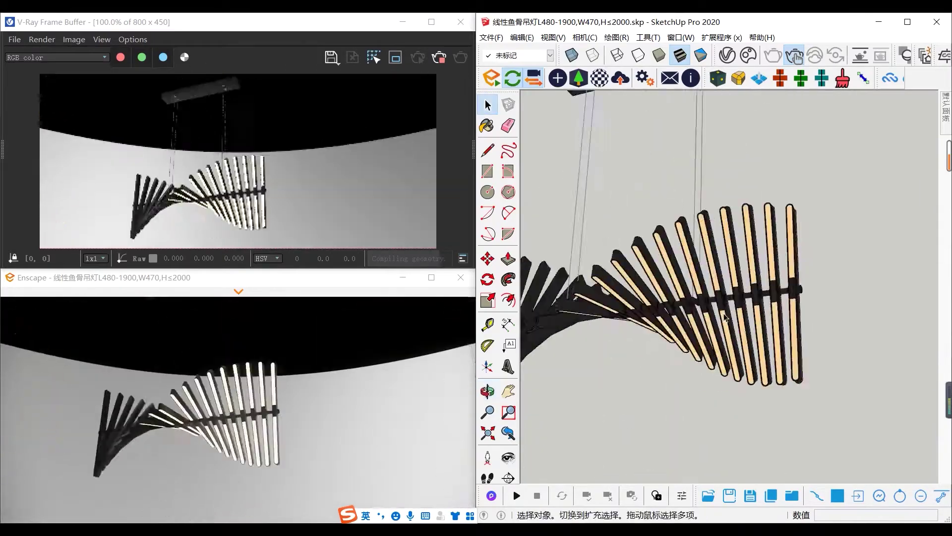
{"action": "middle_click_drag", "start_coordinate": [724, 317], "coordinate": [744, 298]}
{"action": "scroll", "coordinate": [743, 298], "scroll_direction": "down", "scroll_amount": 5}
{"action": "scroll", "coordinate": [794, 308], "scroll_direction": "up", "scroll_amount": 5}
{"action": "scroll", "coordinate": [871, 322], "scroll_direction": "up", "scroll_amount": 3}
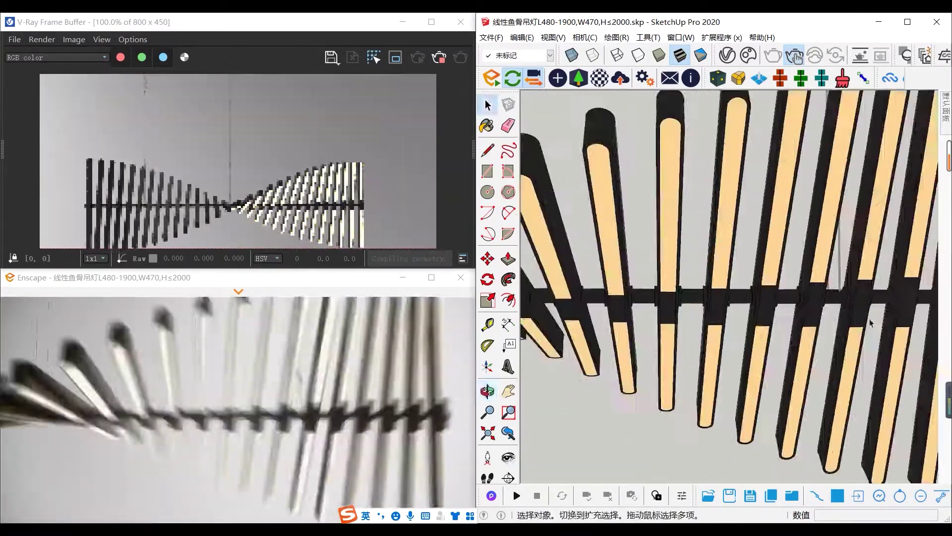
{"action": "scroll", "coordinate": [684, 181], "scroll_direction": "up", "scroll_amount": 3}
{"action": "scroll", "coordinate": [676, 183], "scroll_direction": "up", "scroll_amount": 5}
{"action": "middle_click_drag", "start_coordinate": [676, 183], "coordinate": [669, 213]}
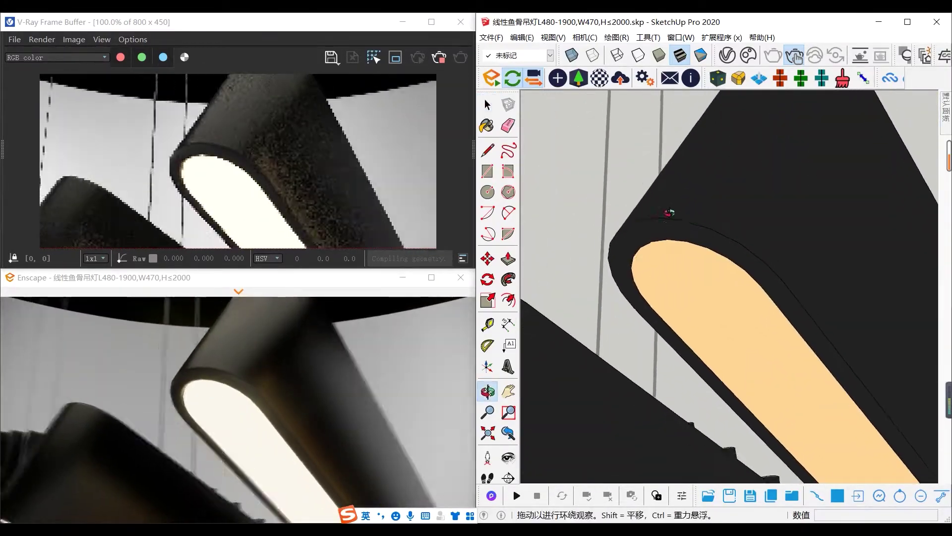
{"action": "scroll", "coordinate": [669, 212], "scroll_direction": "down", "scroll_amount": 5}
{"action": "scroll", "coordinate": [739, 325], "scroll_direction": "down", "scroll_amount": 5}
{"action": "scroll", "coordinate": [681, 413], "scroll_direction": "up", "scroll_amount": 5}
{"action": "key", "text": "space"}
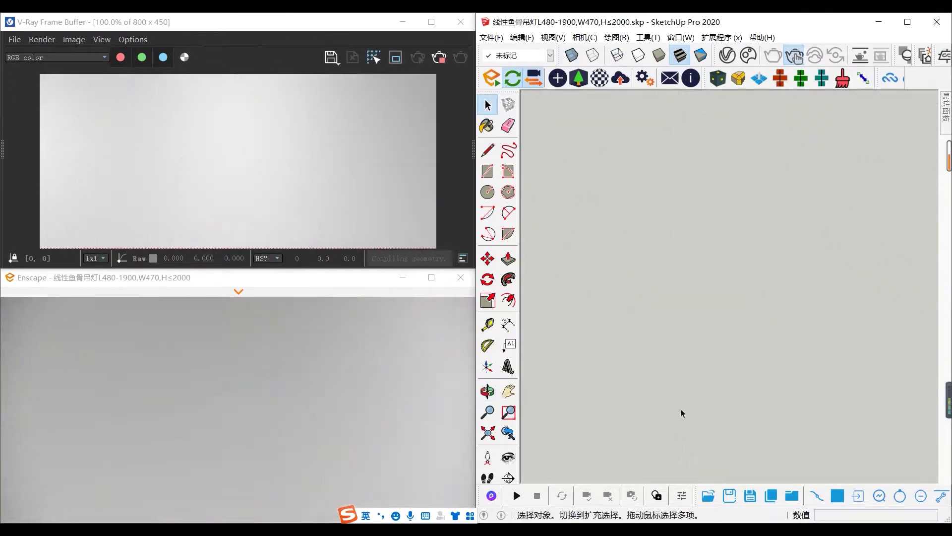
Zoom in and out comparing lamps with the V-Ray and Enscape renders, ending on Front view
{"action": "scroll", "coordinate": [682, 413], "scroll_direction": "up", "scroll_amount": 5}
{"action": "scroll", "coordinate": [718, 279], "scroll_direction": "up", "scroll_amount": 3}
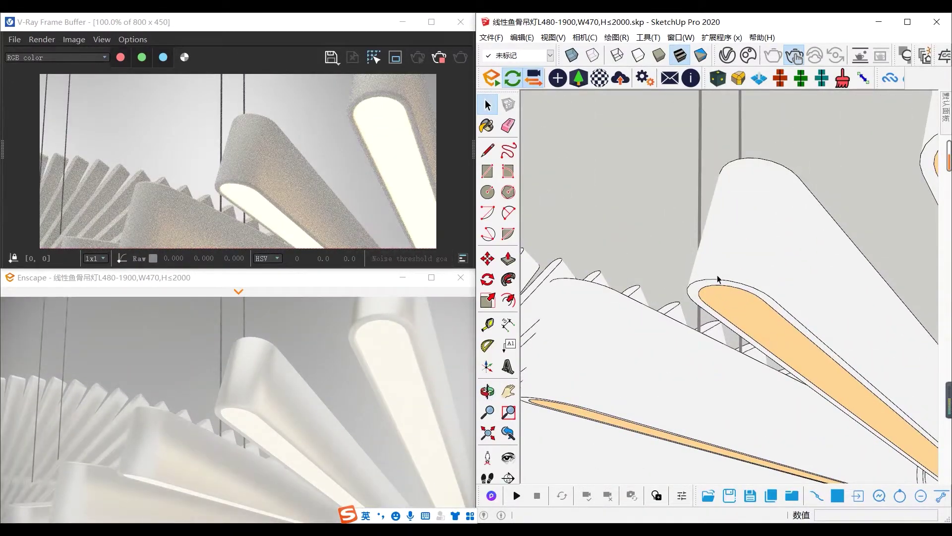
{"action": "scroll", "coordinate": [718, 279], "scroll_direction": "down", "scroll_amount": 3}
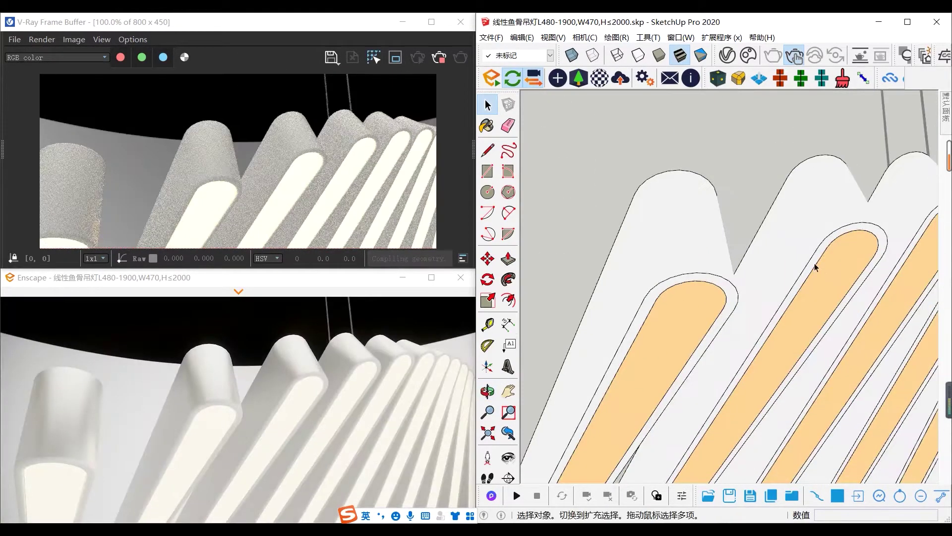
{"action": "scroll", "coordinate": [813, 266], "scroll_direction": "down", "scroll_amount": 3}
{"action": "scroll", "coordinate": [760, 276], "scroll_direction": "down", "scroll_amount": 3}
{"action": "scroll", "coordinate": [644, 336], "scroll_direction": "down", "scroll_amount": 5}
{"action": "scroll", "coordinate": [670, 298], "scroll_direction": "down", "scroll_amount": 5}
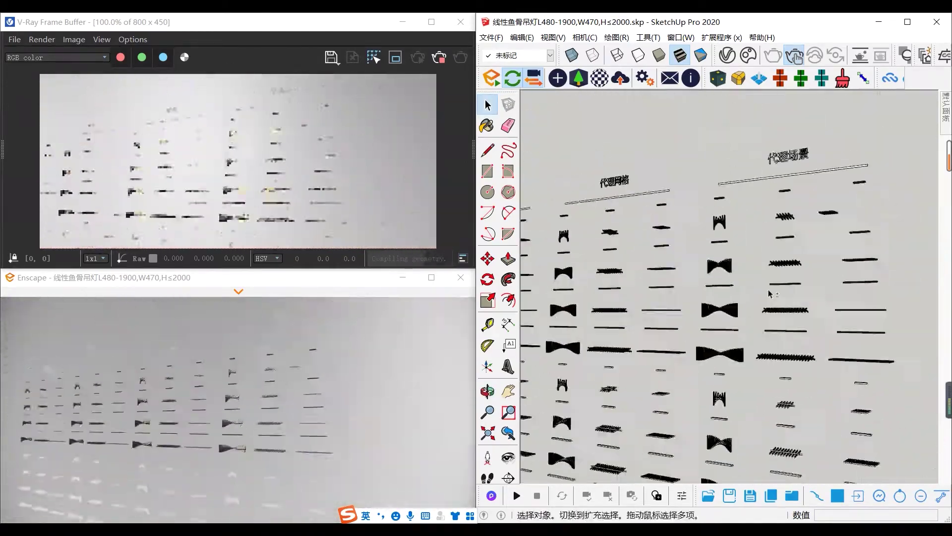
{"action": "scroll", "coordinate": [704, 248], "scroll_direction": "up", "scroll_amount": 5}
{"action": "scroll", "coordinate": [731, 214], "scroll_direction": "up", "scroll_amount": 5}
{"action": "scroll", "coordinate": [731, 215], "scroll_direction": "down", "scroll_amount": 3}
{"action": "scroll", "coordinate": [732, 223], "scroll_direction": "up", "scroll_amount": 2}
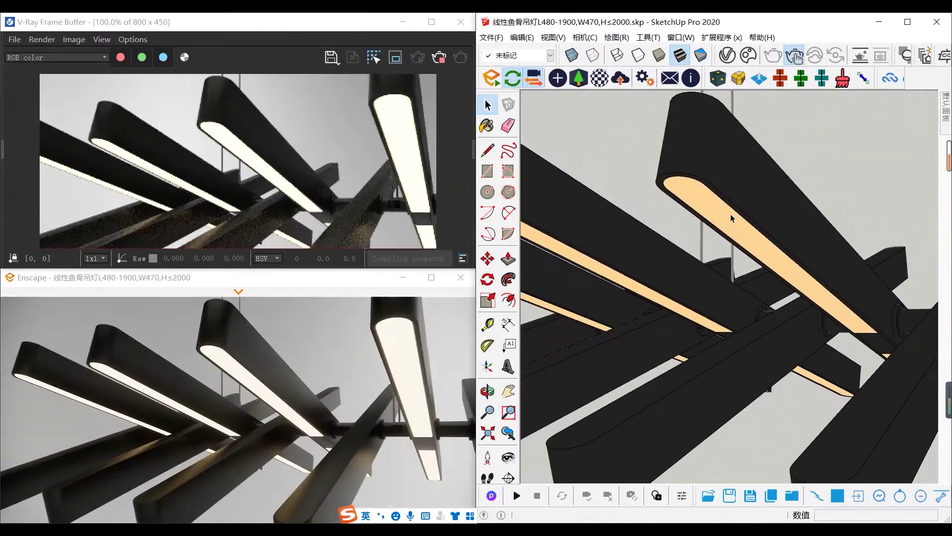
{"action": "scroll", "coordinate": [730, 248], "scroll_direction": "down", "scroll_amount": 3}
{"action": "scroll", "coordinate": [729, 269], "scroll_direction": "down", "scroll_amount": 5}
{"action": "scroll", "coordinate": [729, 269], "scroll_direction": "up", "scroll_amount": 5}
{"action": "scroll", "coordinate": [714, 248], "scroll_direction": "up", "scroll_amount": 5}
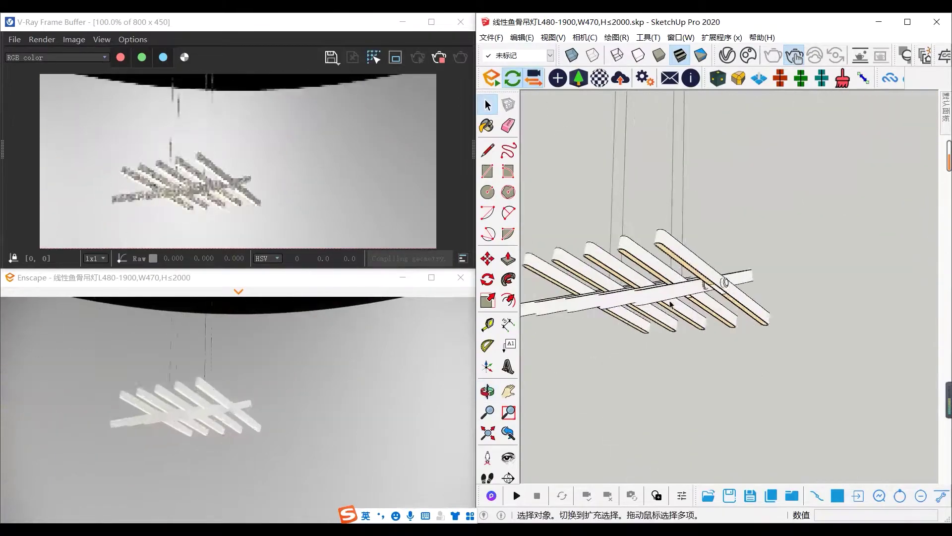
{"action": "scroll", "coordinate": [695, 213], "scroll_direction": "up", "scroll_amount": 5}
{"action": "scroll", "coordinate": [672, 182], "scroll_direction": "up", "scroll_amount": 5}
{"action": "scroll", "coordinate": [672, 181], "scroll_direction": "down", "scroll_amount": 2}
{"action": "scroll", "coordinate": [694, 208], "scroll_direction": "down", "scroll_amount": 5}
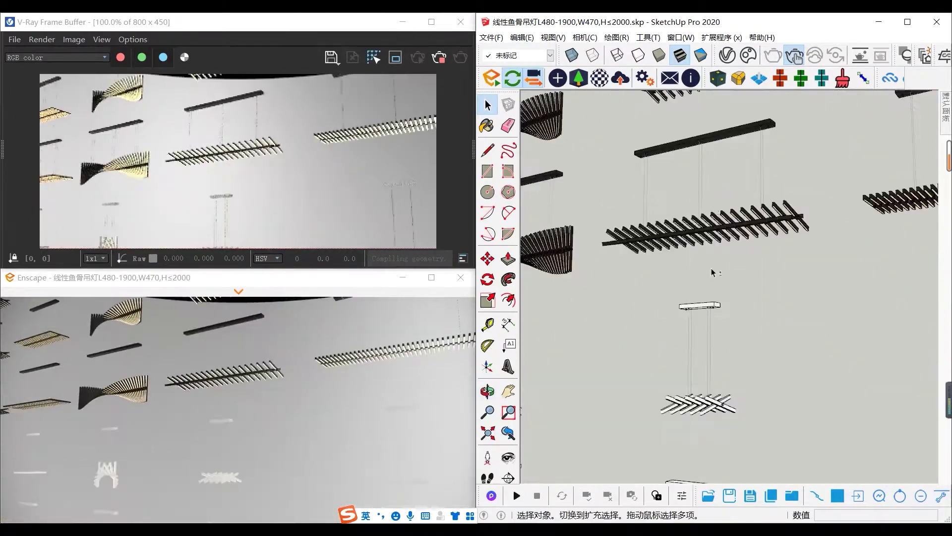
{"action": "scroll", "coordinate": [719, 228], "scroll_direction": "up", "scroll_amount": 5}
{"action": "scroll", "coordinate": [815, 242], "scroll_direction": "up", "scroll_amount": 3}
{"action": "scroll", "coordinate": [816, 248], "scroll_direction": "up", "scroll_amount": 2}
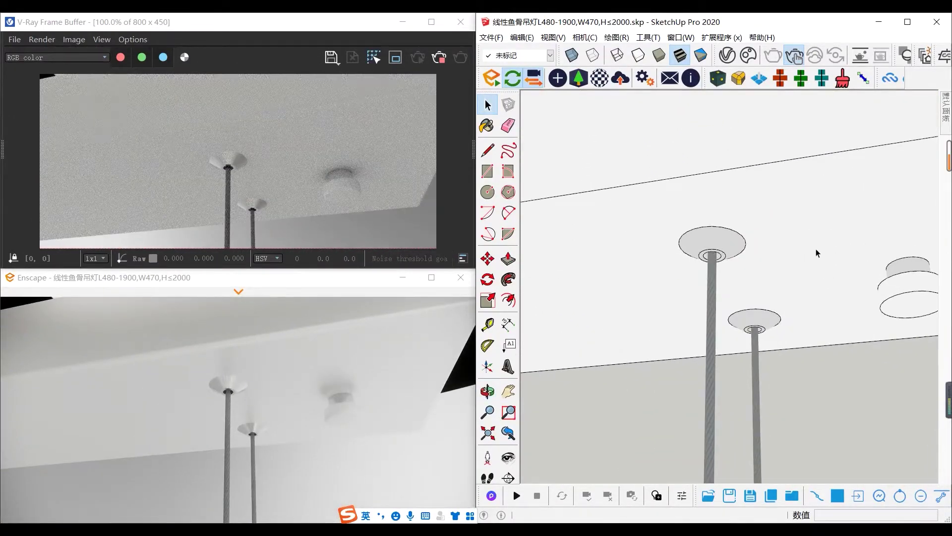
{"action": "scroll", "coordinate": [804, 278], "scroll_direction": "down", "scroll_amount": 3}
{"action": "scroll", "coordinate": [791, 293], "scroll_direction": "down", "scroll_amount": 3}
{"action": "key", "text": "F3"}
{"action": "scroll", "coordinate": [774, 290], "scroll_direction": "down", "scroll_amount": 4}
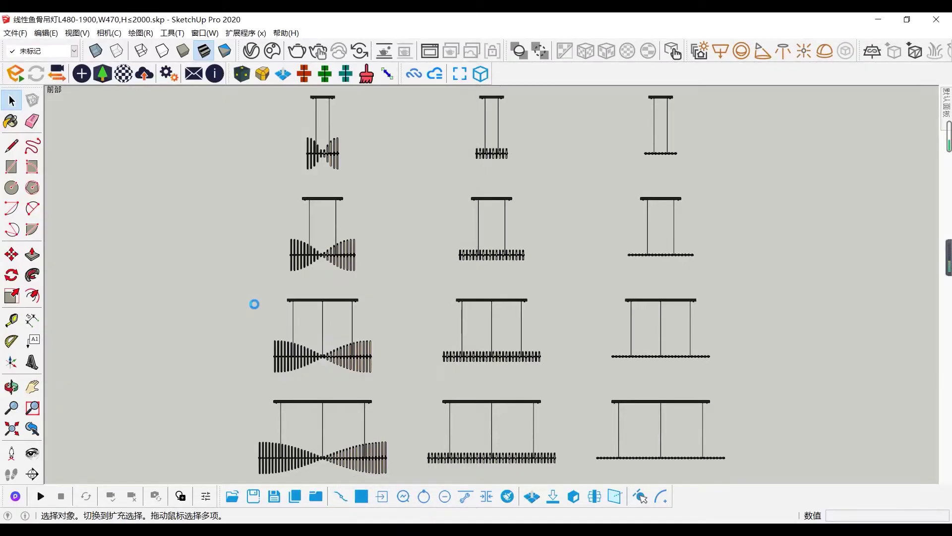
Window-select all the lamp models and switch to the Top view
{"action": "middle_click_drag", "start_coordinate": [254, 304], "coordinate": [335, 403]}
{"action": "left_click_drag", "start_coordinate": [707, 457], "coordinate": [276, 310]}
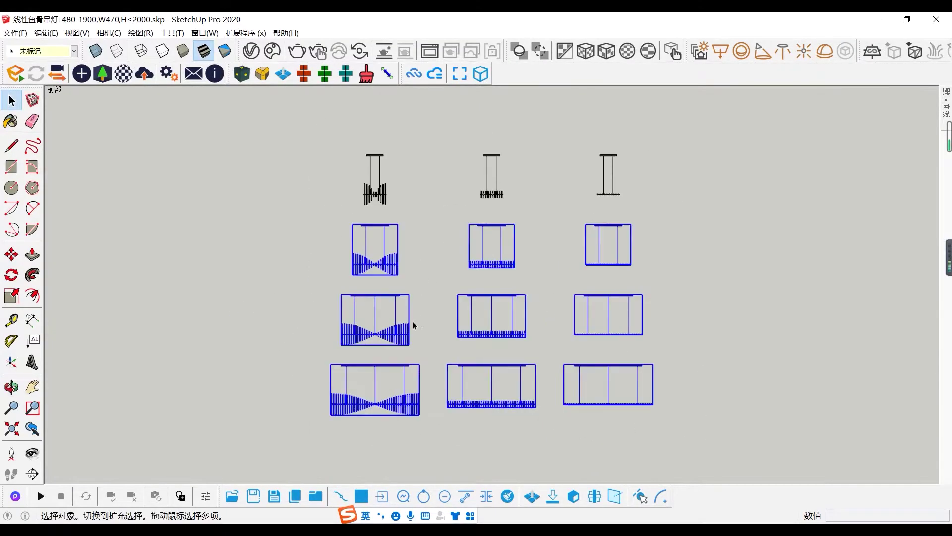
{"action": "key", "text": "F2"}
Export the top view as a 2D graphic, move the lamps 3545 mm right, and switch to Back view
{"action": "key", "text": "m"}
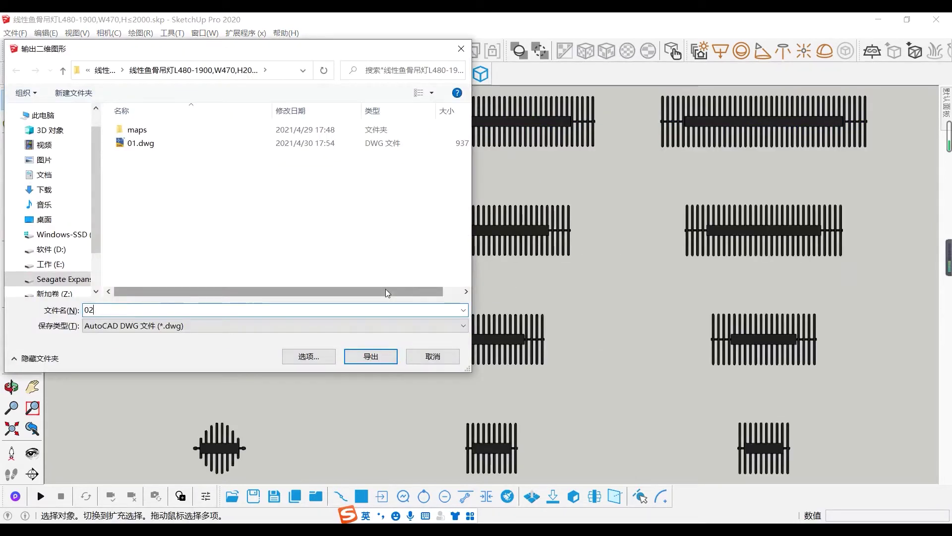
{"action": "key", "text": "Return"}
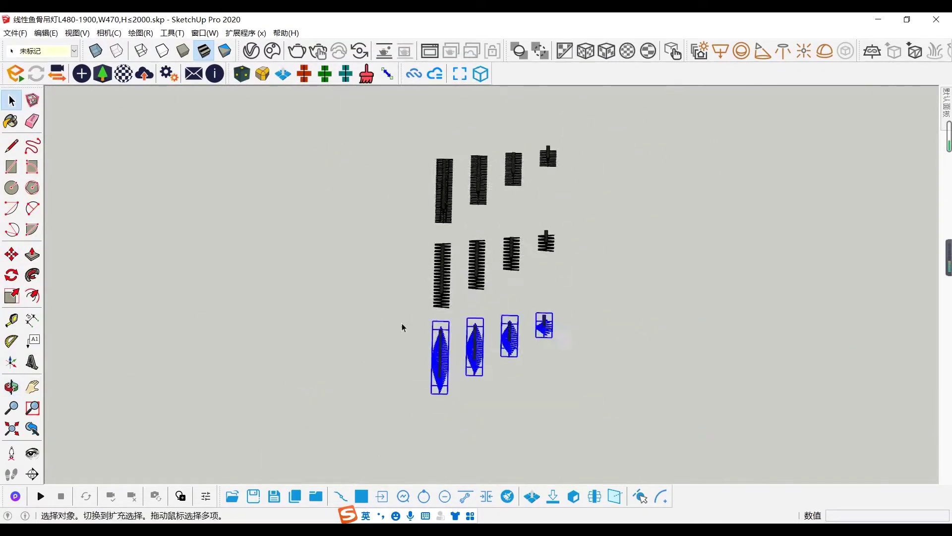
{"action": "left_click", "coordinate": [475, 415]}
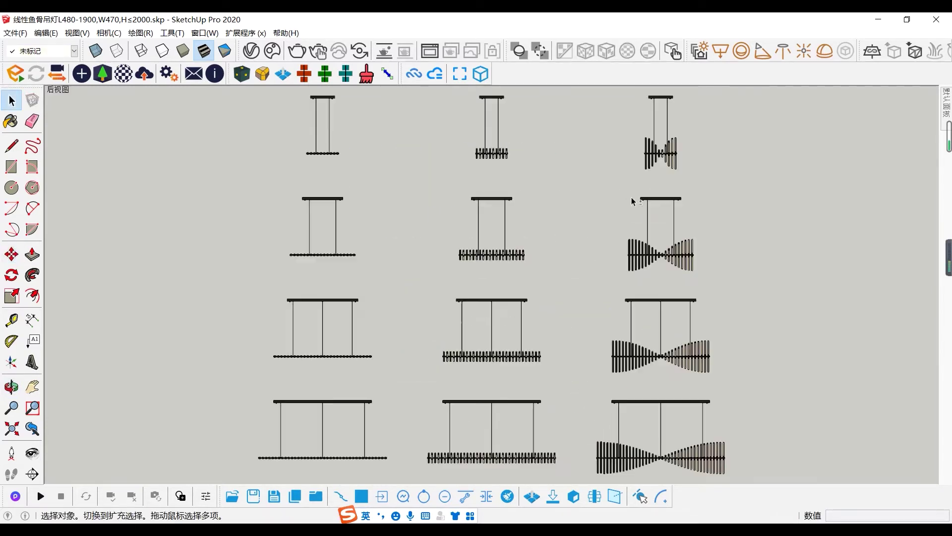
{"action": "key", "text": "Return"}
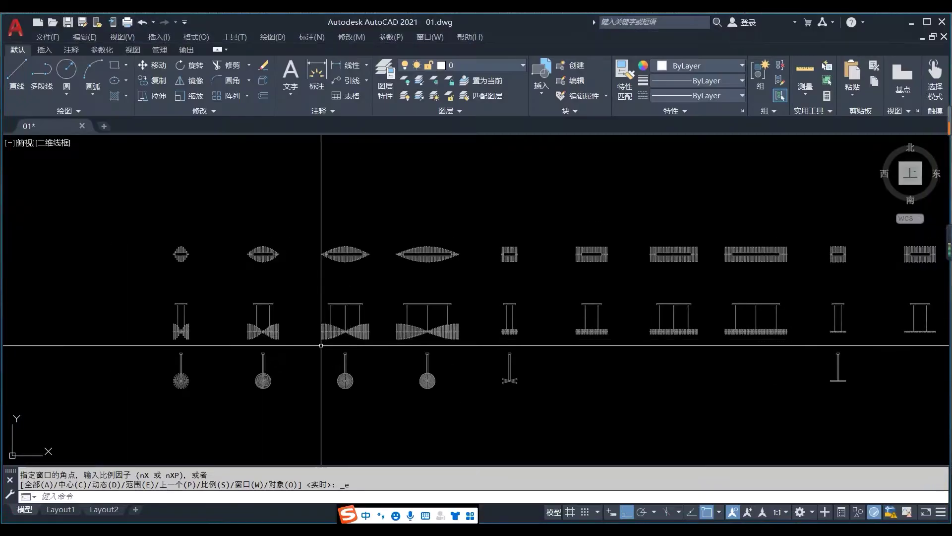
Outline the lamp hub and canopy with rectangles, panning along the lamp drawing
{"action": "scroll", "coordinate": [606, 325], "scroll_direction": "down", "scroll_amount": 2}
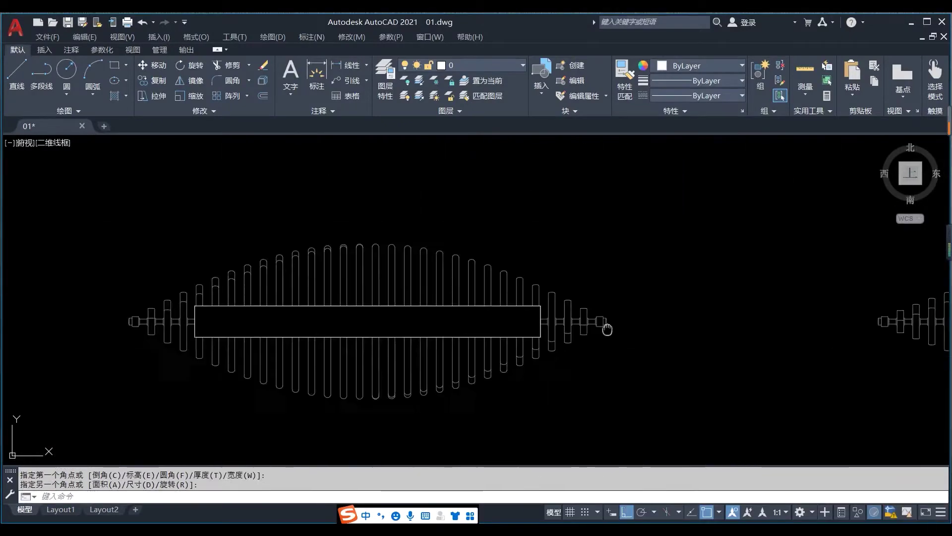
{"action": "scroll", "coordinate": [606, 325], "scroll_direction": "up", "scroll_amount": 6}
{"action": "key", "text": "Escape"}
{"action": "middle_click_drag", "start_coordinate": [606, 325], "coordinate": [281, 362]}
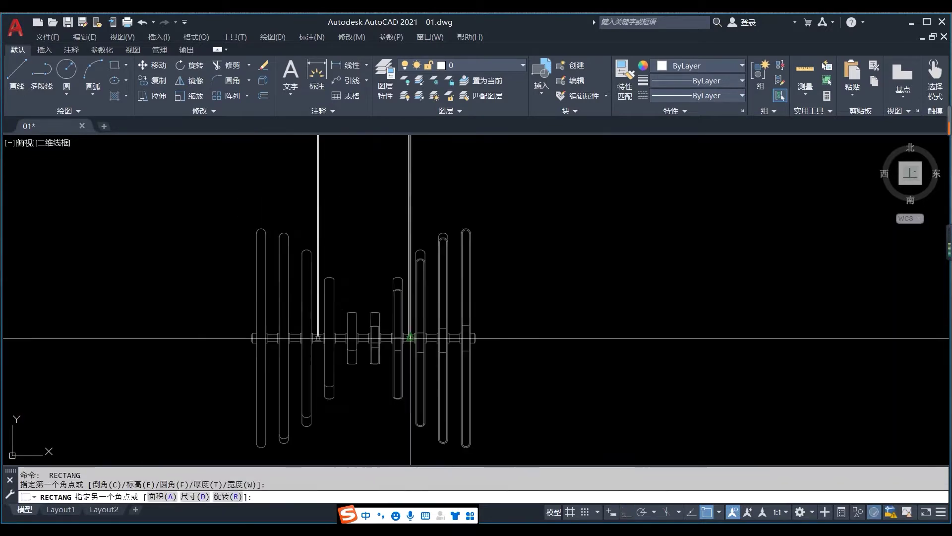
{"action": "scroll", "coordinate": [410, 338], "scroll_direction": "up", "scroll_amount": 3}
{"action": "scroll", "coordinate": [410, 338], "scroll_direction": "up", "scroll_amount": 3}
{"action": "key", "text": "Escape"}
Copy the two selected rectangles with the CO command
{"action": "type", "text": "co"}
{"action": "key", "text": "Return"}
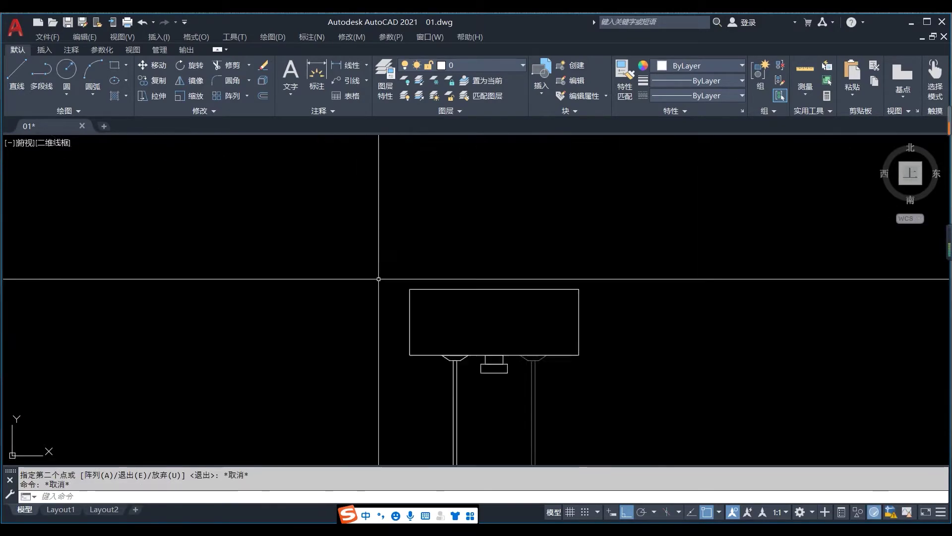
{"action": "scroll", "coordinate": [467, 288], "scroll_direction": "up", "scroll_amount": 5}
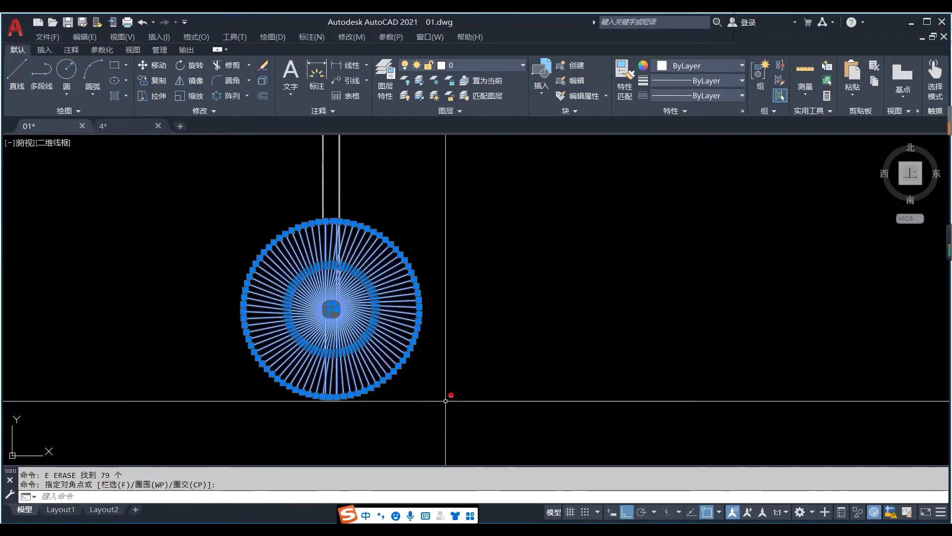
Fence-select the spoke lines extending past the boundary and trim them back
{"action": "scroll", "coordinate": [538, 389], "scroll_direction": "up", "scroll_amount": 3}
{"action": "scroll", "coordinate": [509, 267], "scroll_direction": "up", "scroll_amount": 3}
{"action": "scroll", "coordinate": [490, 399], "scroll_direction": "up", "scroll_amount": 2}
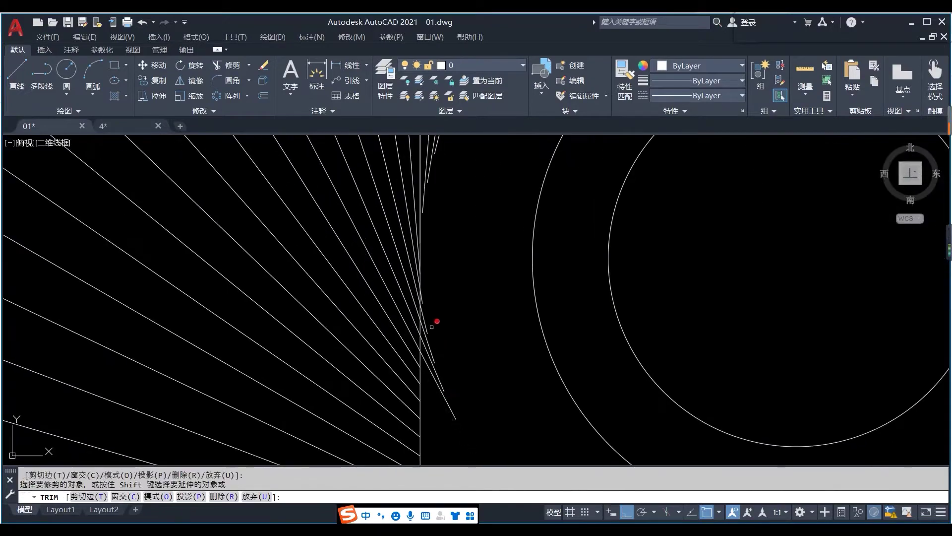
{"action": "key", "text": "Return"}
{"action": "scroll", "coordinate": [435, 329], "scroll_direction": "down", "scroll_amount": 5}
{"action": "scroll", "coordinate": [769, 366], "scroll_direction": "up", "scroll_amount": 2}
{"action": "scroll", "coordinate": [655, 323], "scroll_direction": "up", "scroll_amount": 2}
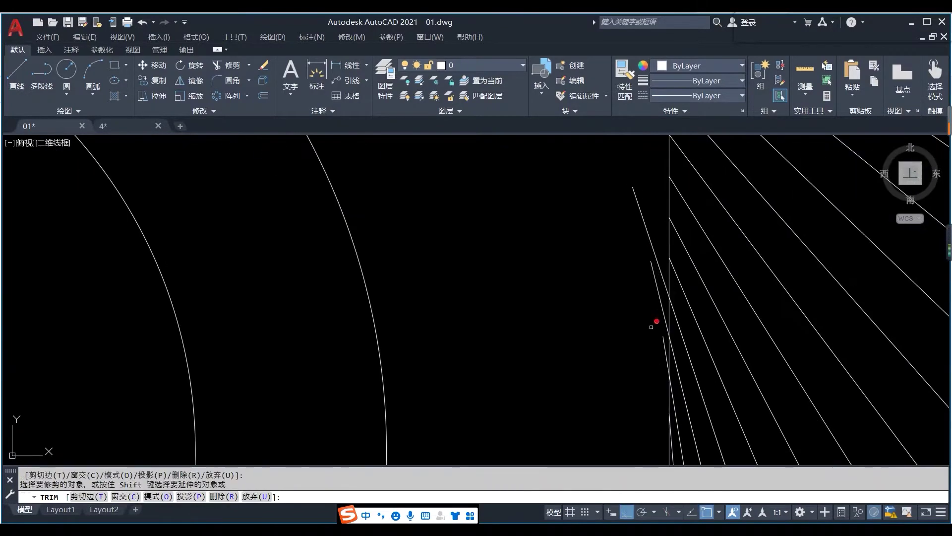
{"action": "scroll", "coordinate": [588, 372], "scroll_direction": "down", "scroll_amount": 1}
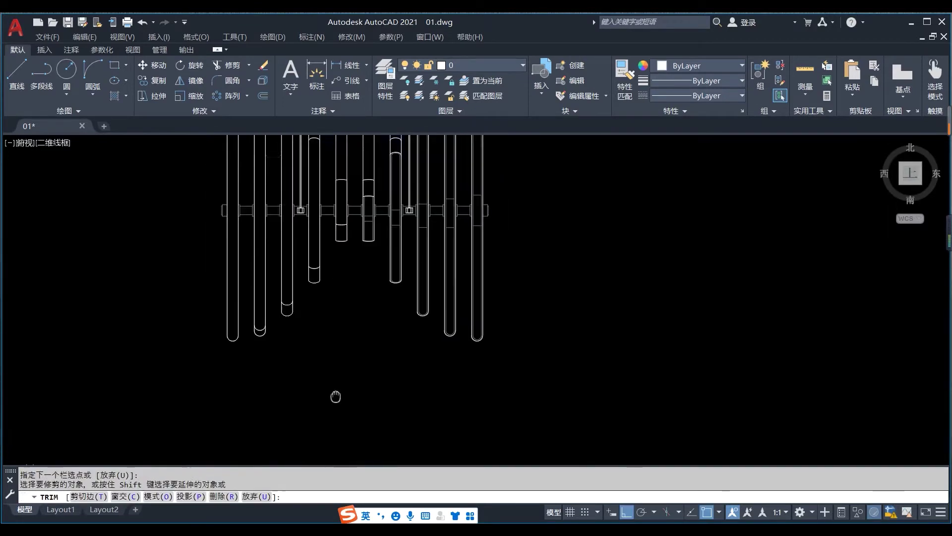
Undo the trim and begin a spline curve on a bar end beside the hub
{"action": "key", "text": "ctrl+z"}
{"action": "key", "text": "ctrl+z"}
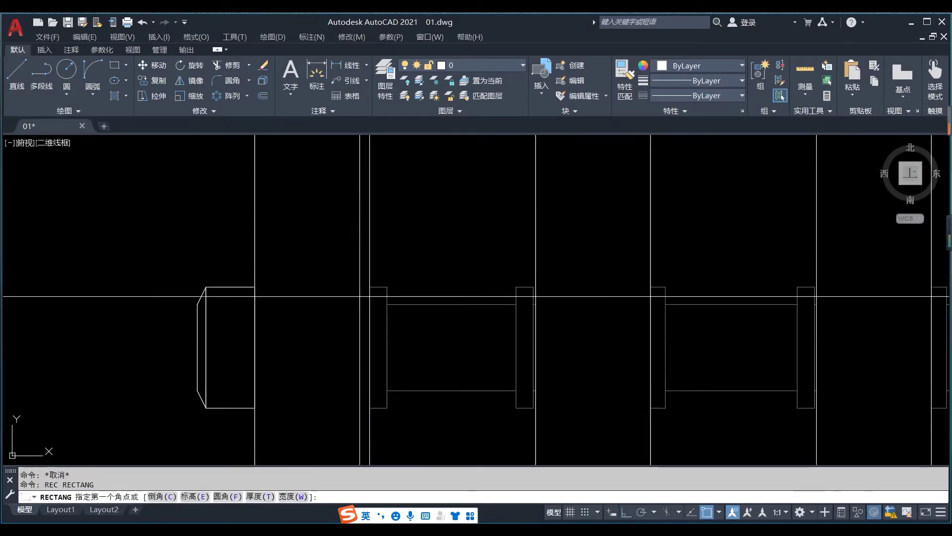
{"action": "middle_click_drag", "start_coordinate": [547, 311], "coordinate": [660, 298]}
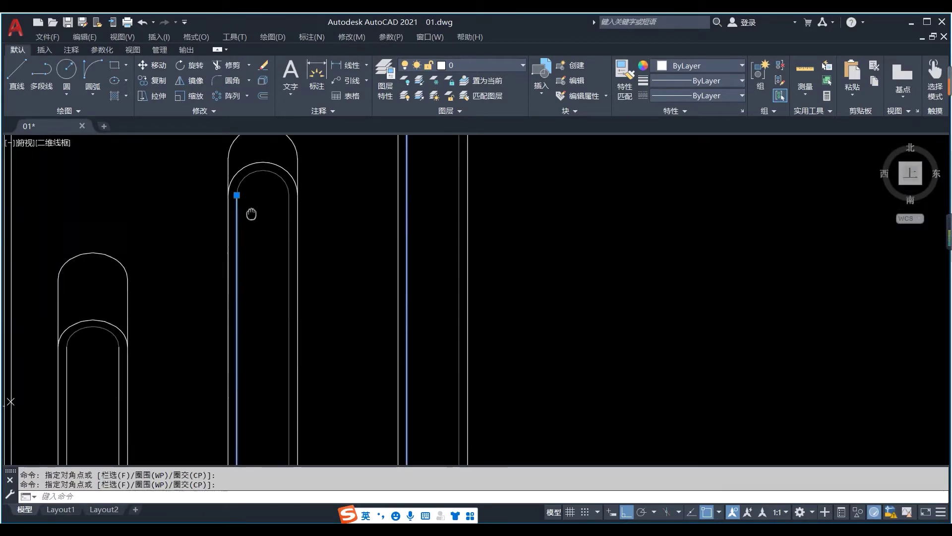
{"action": "left_click", "coordinate": [314, 236]}
{"action": "scroll", "coordinate": [344, 197], "scroll_direction": "up", "scroll_amount": 4}
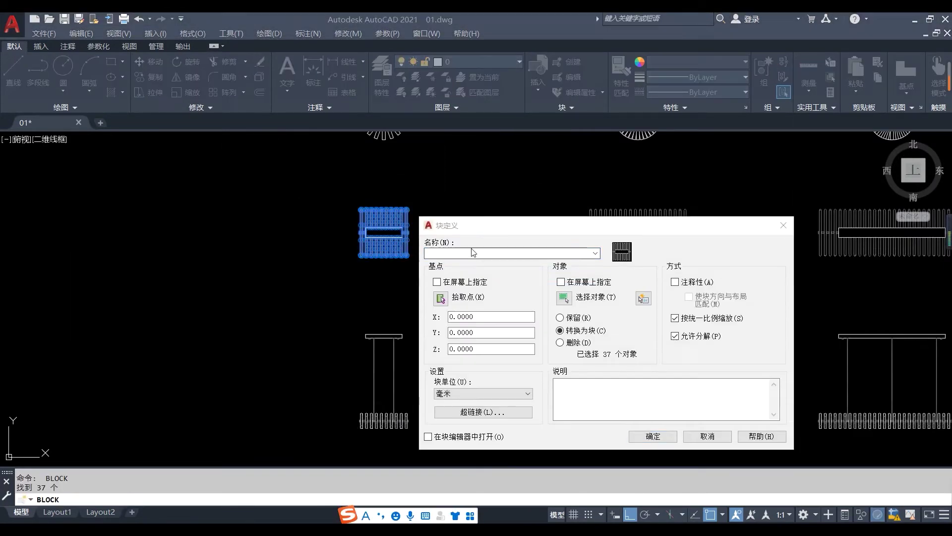
Cancel the Block definition and zoom out over the lamp layout
{"action": "key", "text": "Escape"}
{"action": "scroll", "coordinate": [365, 175], "scroll_direction": "down", "scroll_amount": 2}
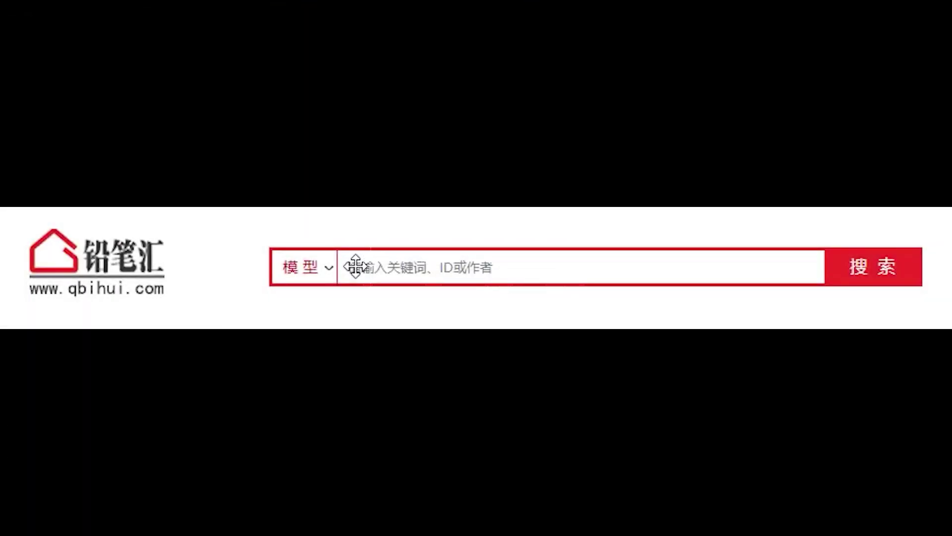
Type 'dd' into the qbihui.com model search box
{"action": "left_click", "coordinate": [356, 267]}
{"action": "type", "text": "dd"}
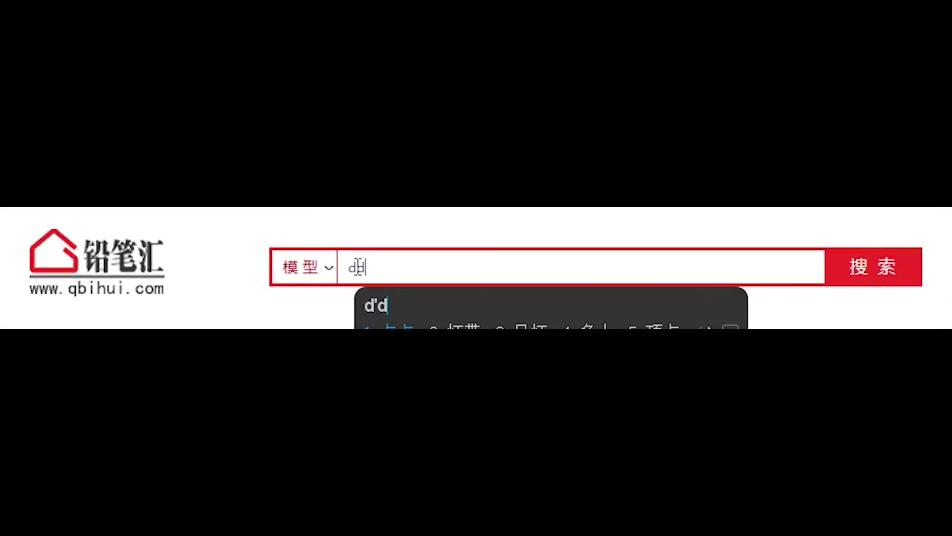